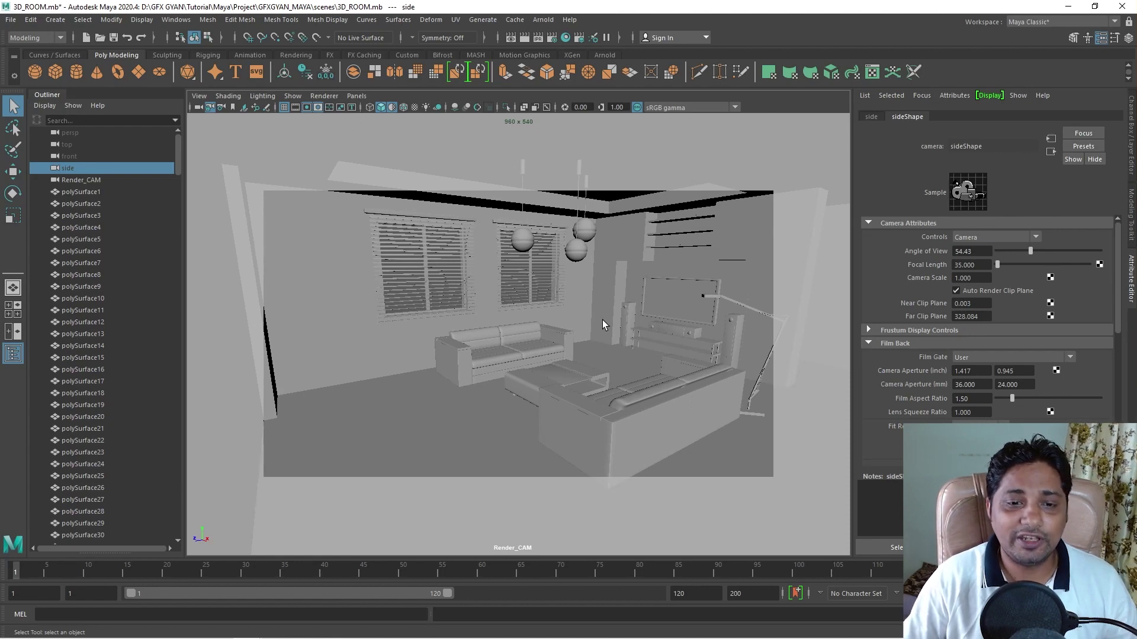
Add an Arnold Skydome Light around the room scene
key(space)
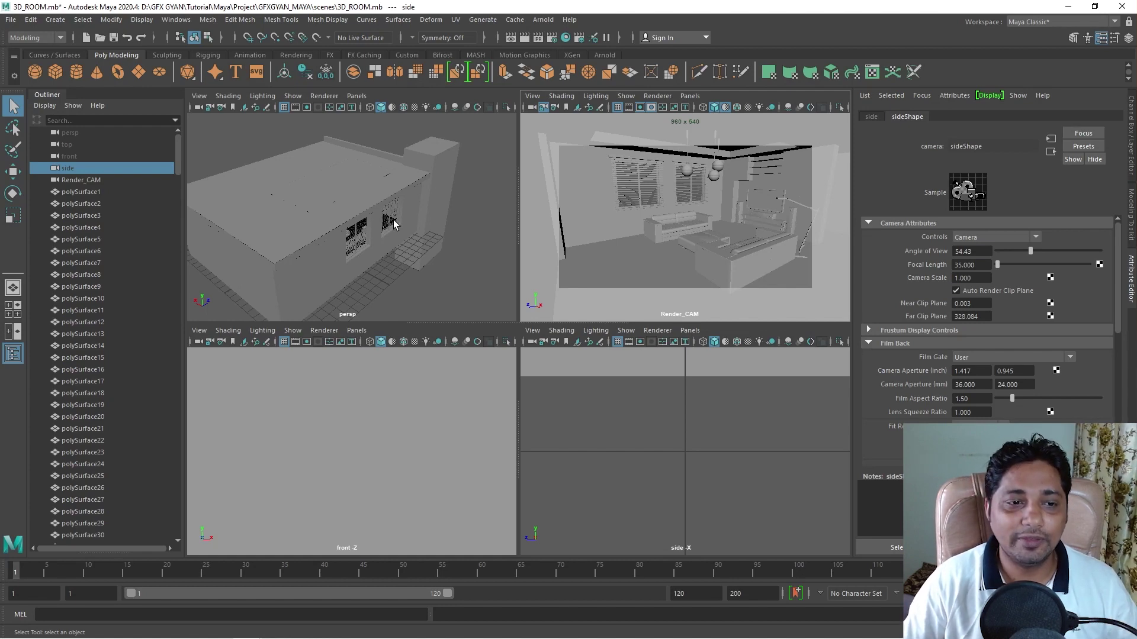
alt+drag(394, 224, 415, 213)
click(474, 119)
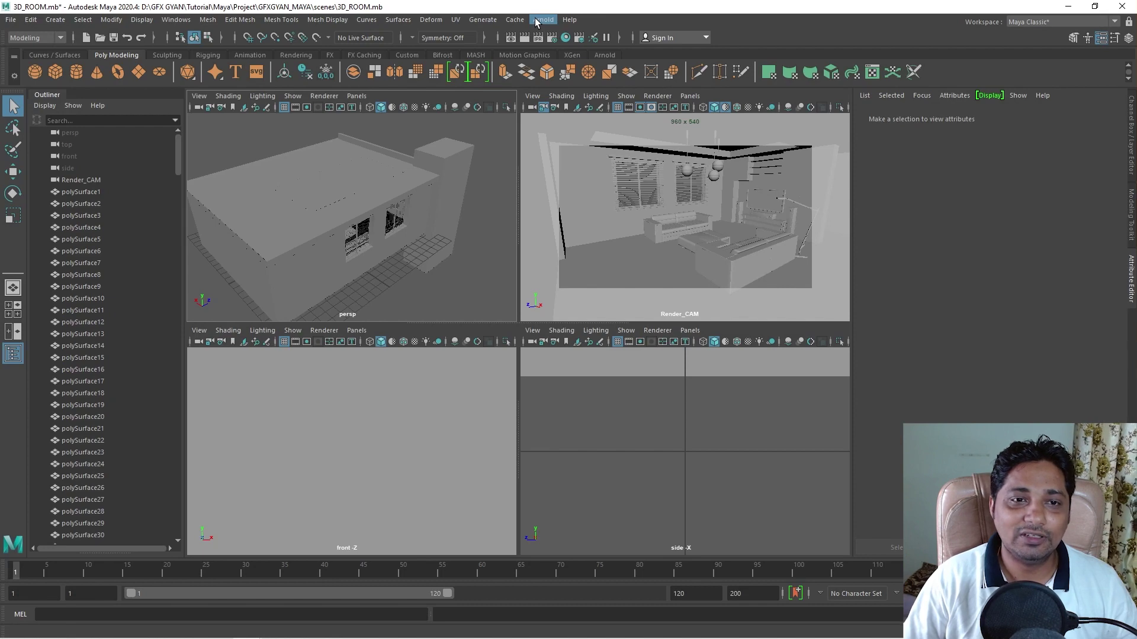
click(536, 19)
mouse_move(567, 82)
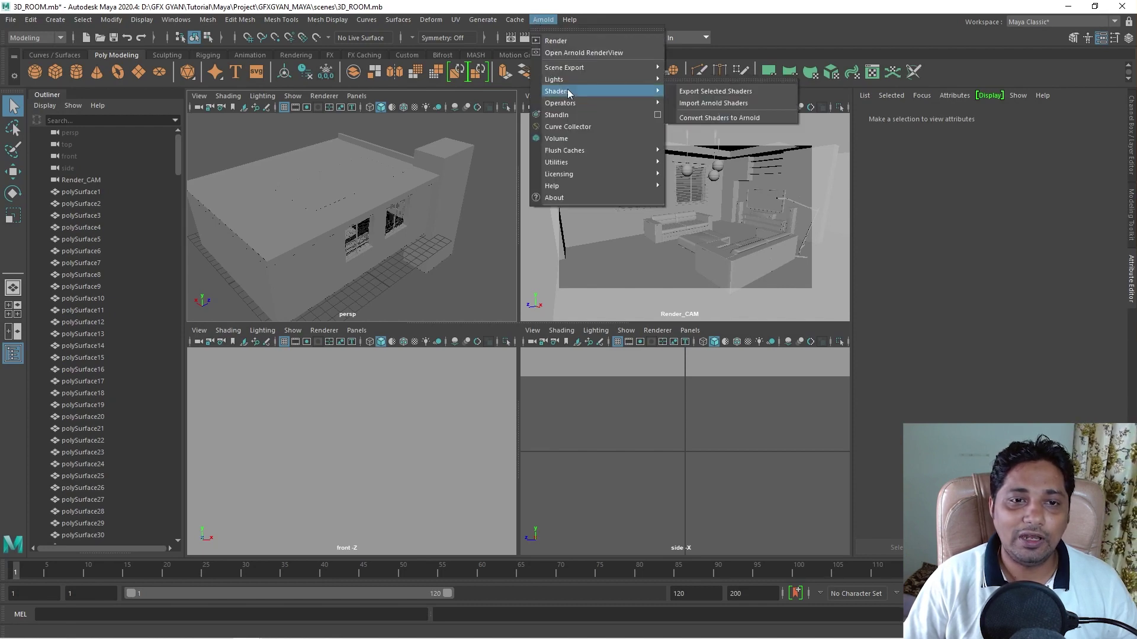
click(698, 98)
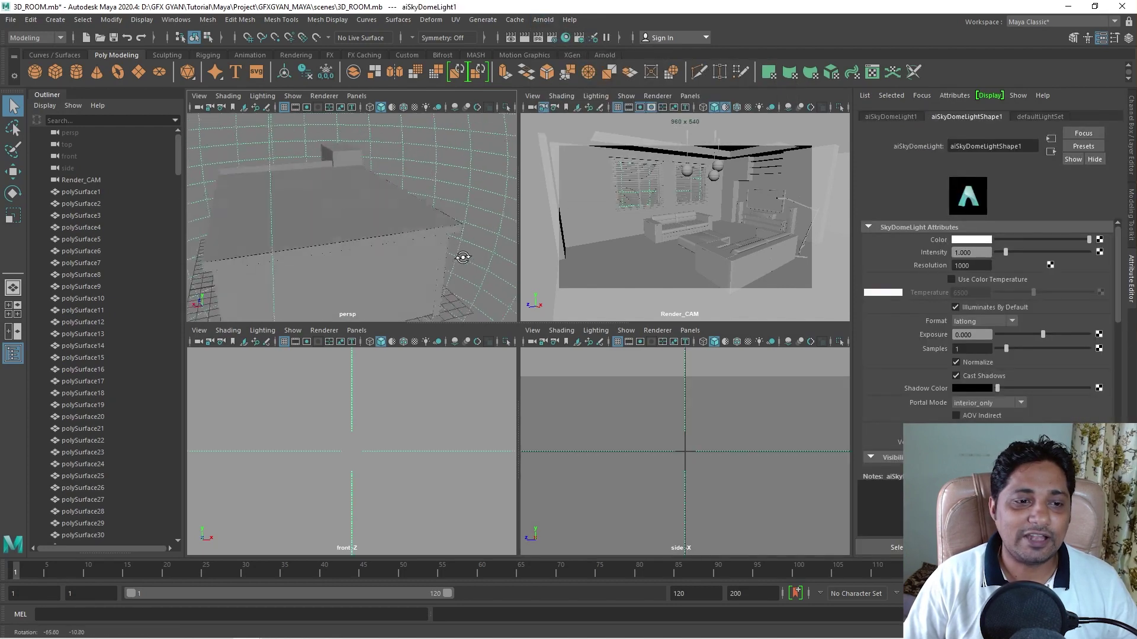
scroll(456, 252, down, 5)
alt+drag(450, 249, 372, 237)
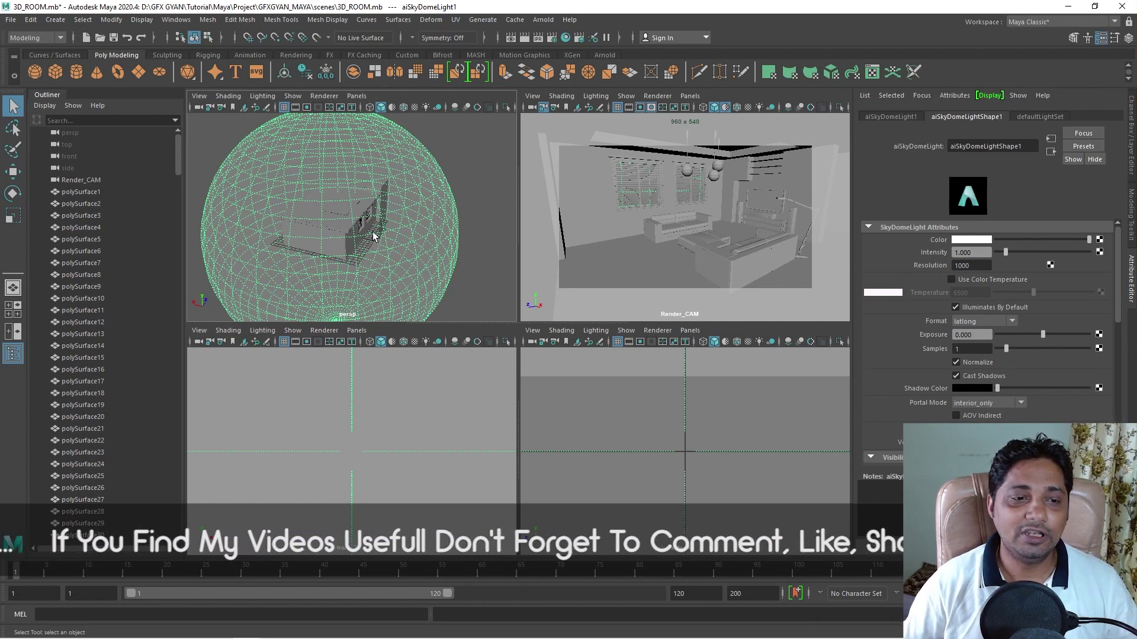
mouse_move(386, 248)
alt+mouse_down()
mouse_move(355, 249)
mouse_move(379, 265)
alt+mouse_up()
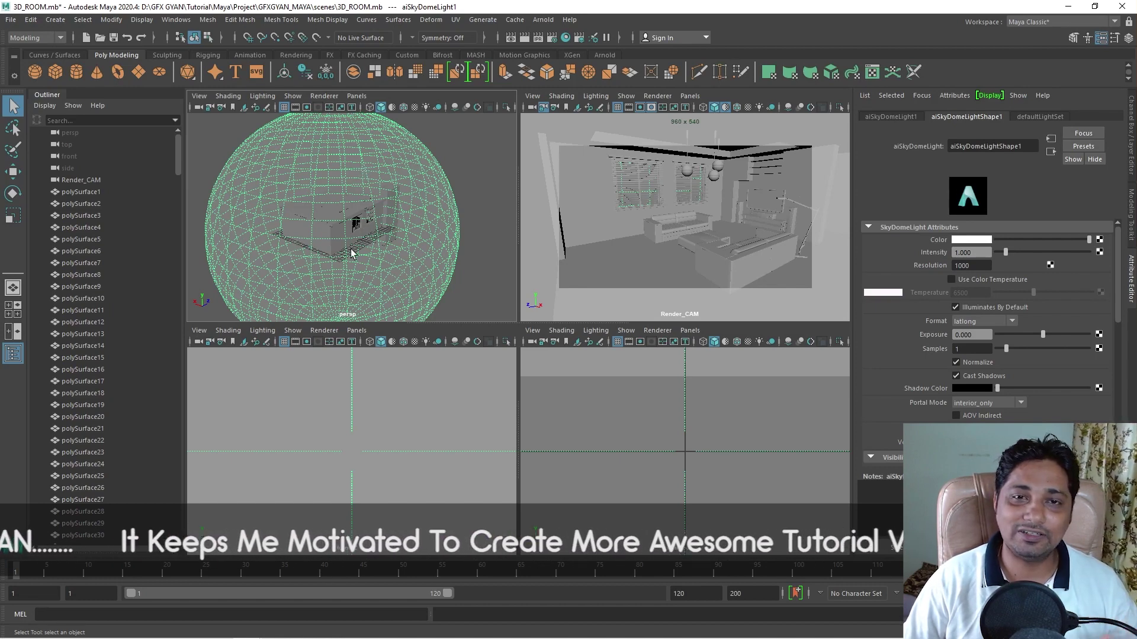
alt+drag(390, 252, 455, 238)
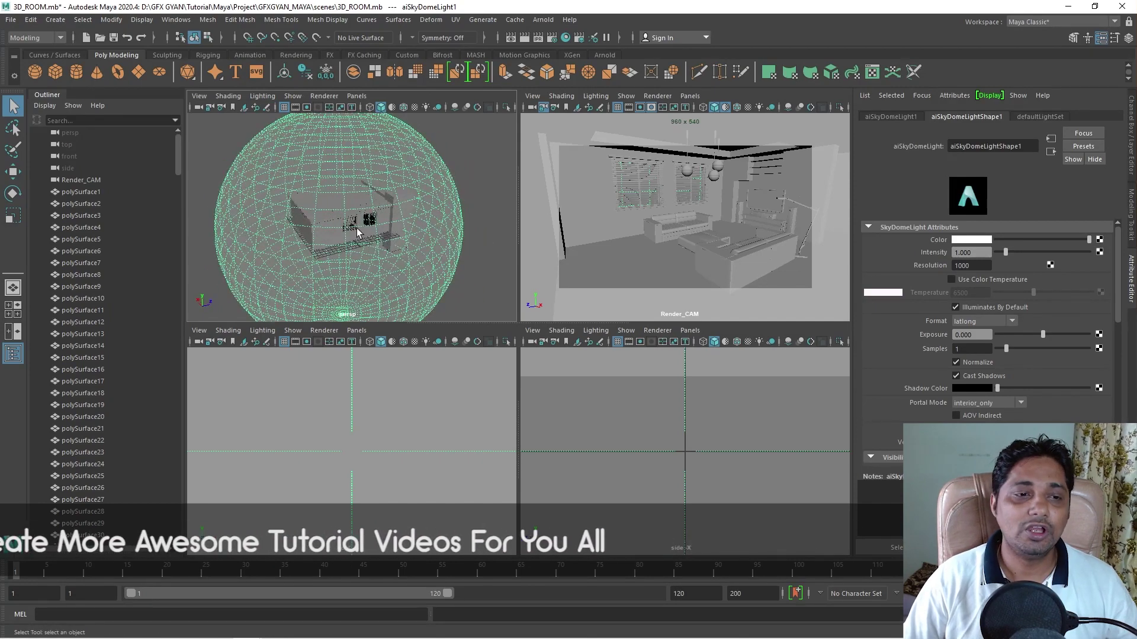
Render the Render_CAM view in Arnold RenderView, store a snapshot of the result and close the render window
middle_click(618, 266)
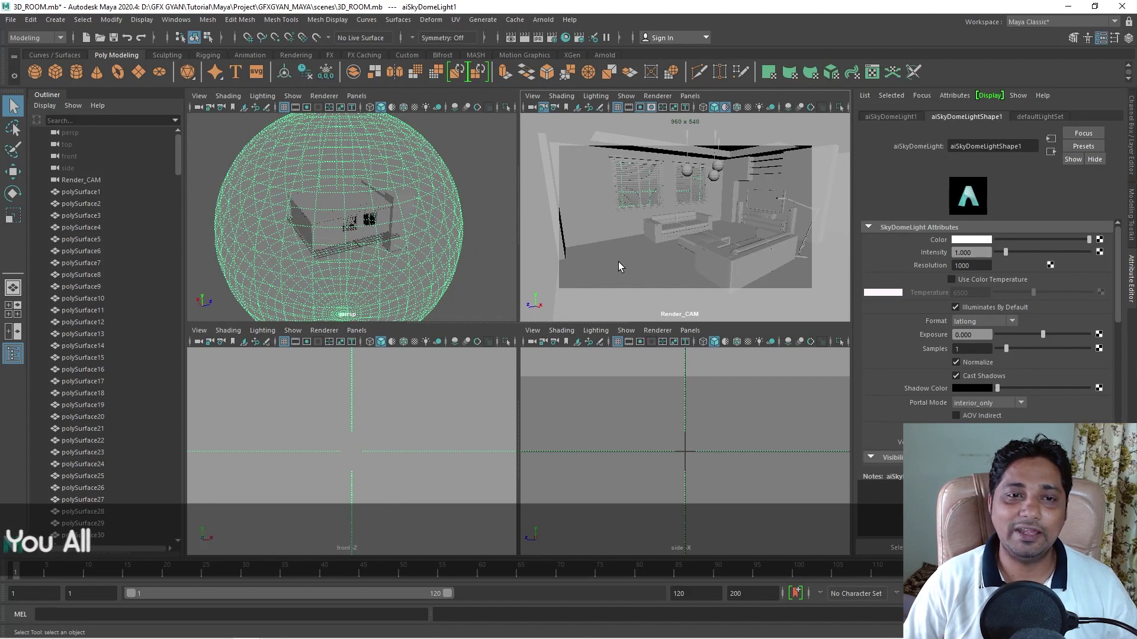
click(536, 20)
click(562, 54)
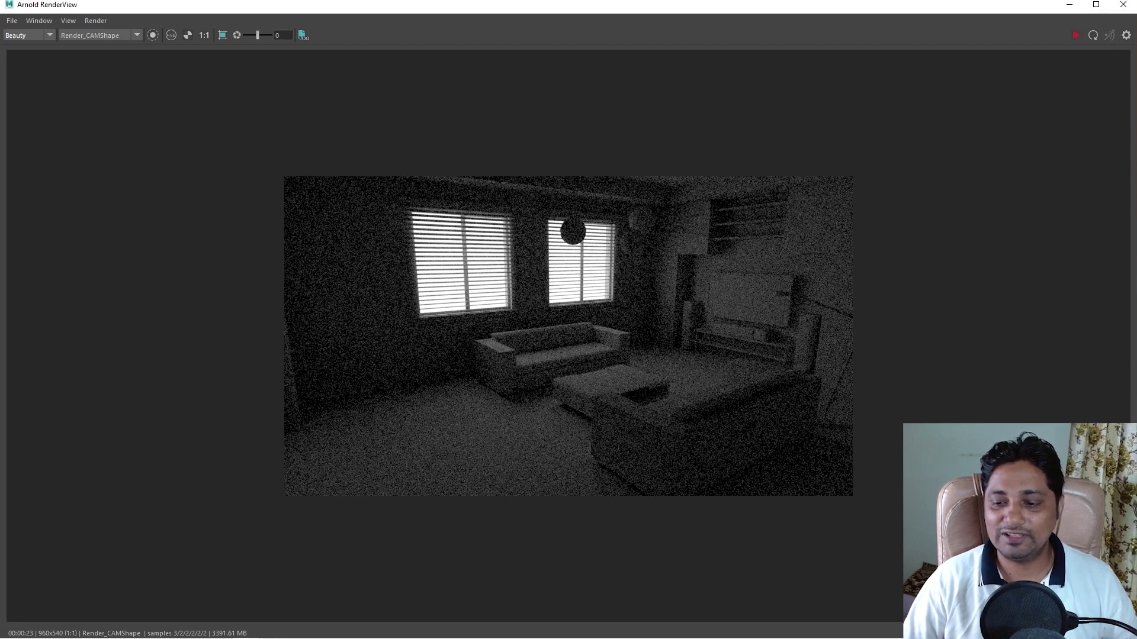
key(F2)
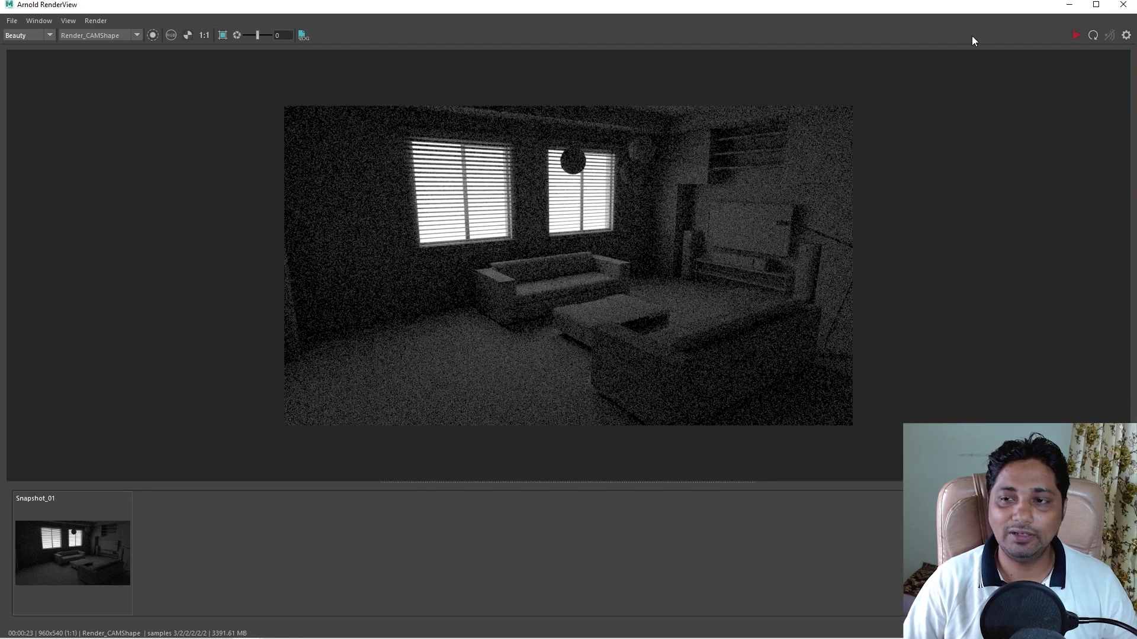
click(1123, 4)
Examine the skydome sphere around the house from several sides, including the two windows with blinds close up
click(464, 210)
alt+drag(465, 211, 513, 264)
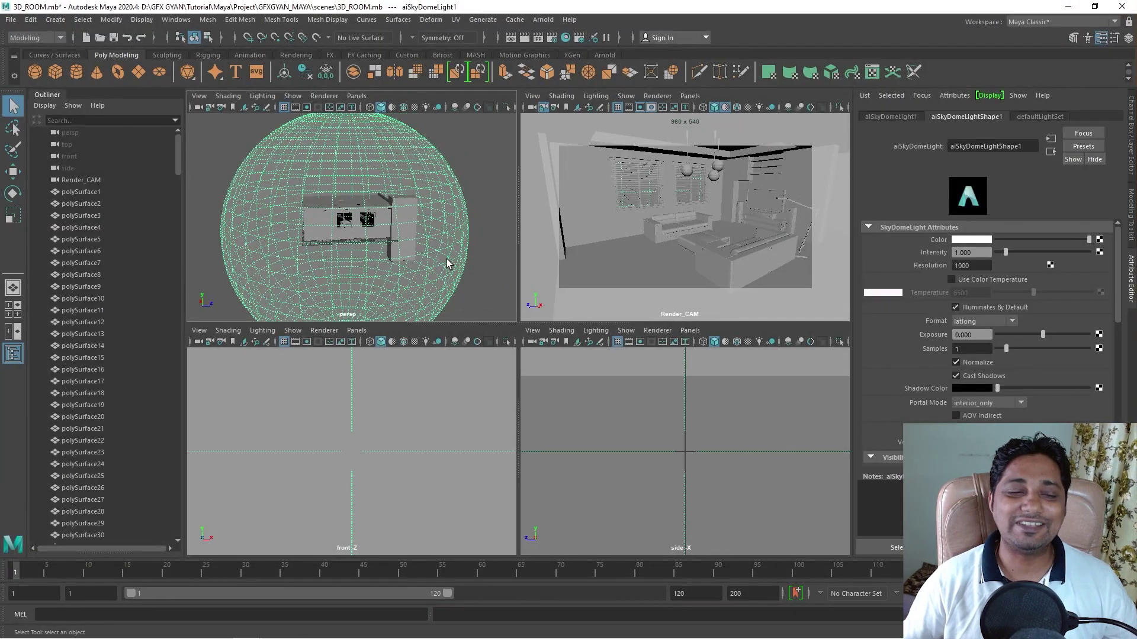
alt+drag(446, 258, 418, 276)
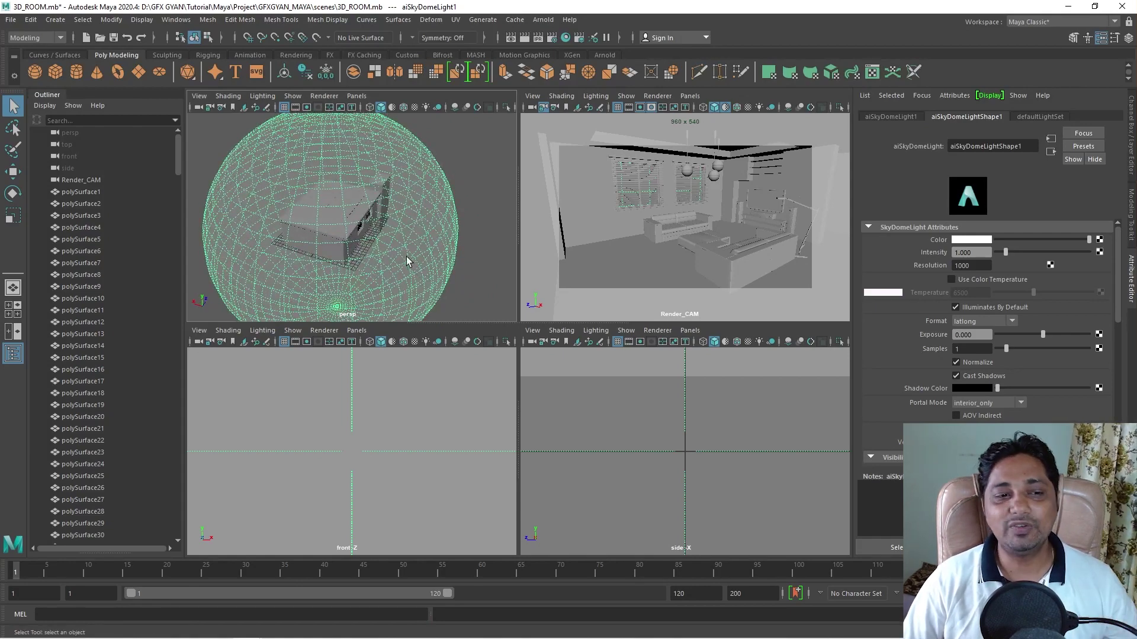
alt+drag(292, 158, 452, 197)
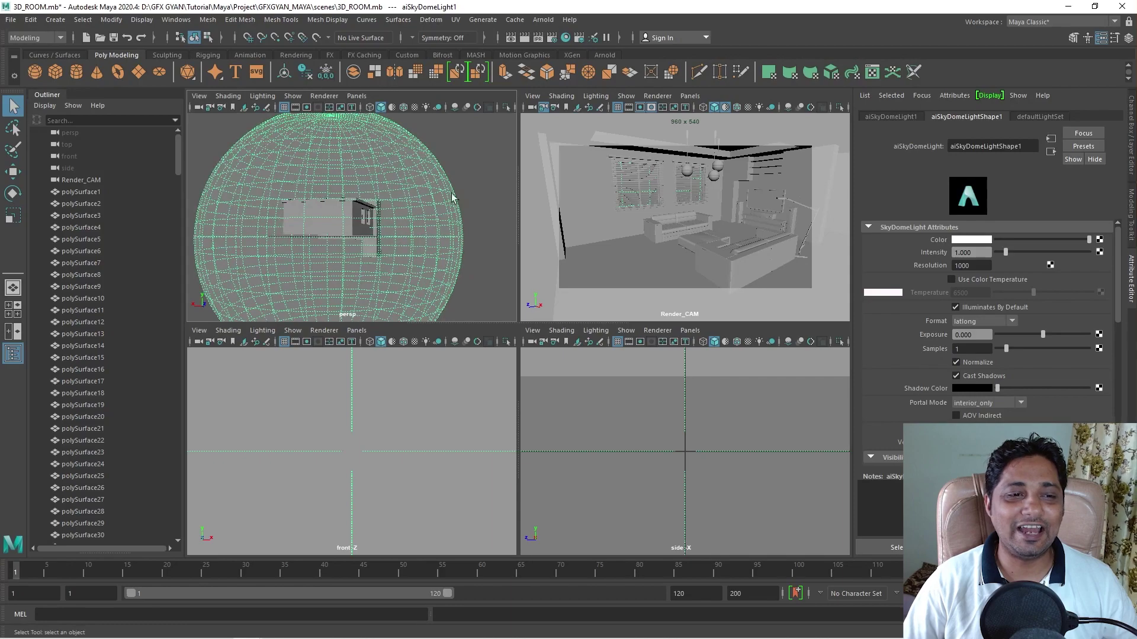
key(space)
alt+drag(595, 253, 616, 208)
alt+drag(723, 376, 613, 373)
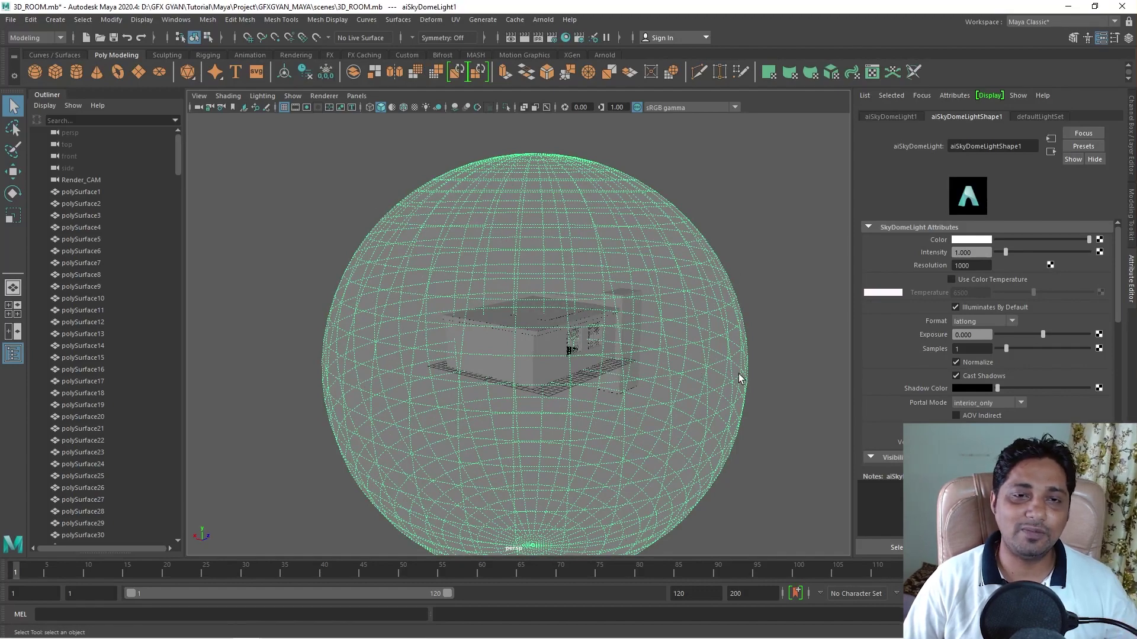
alt+drag(569, 348, 633, 413)
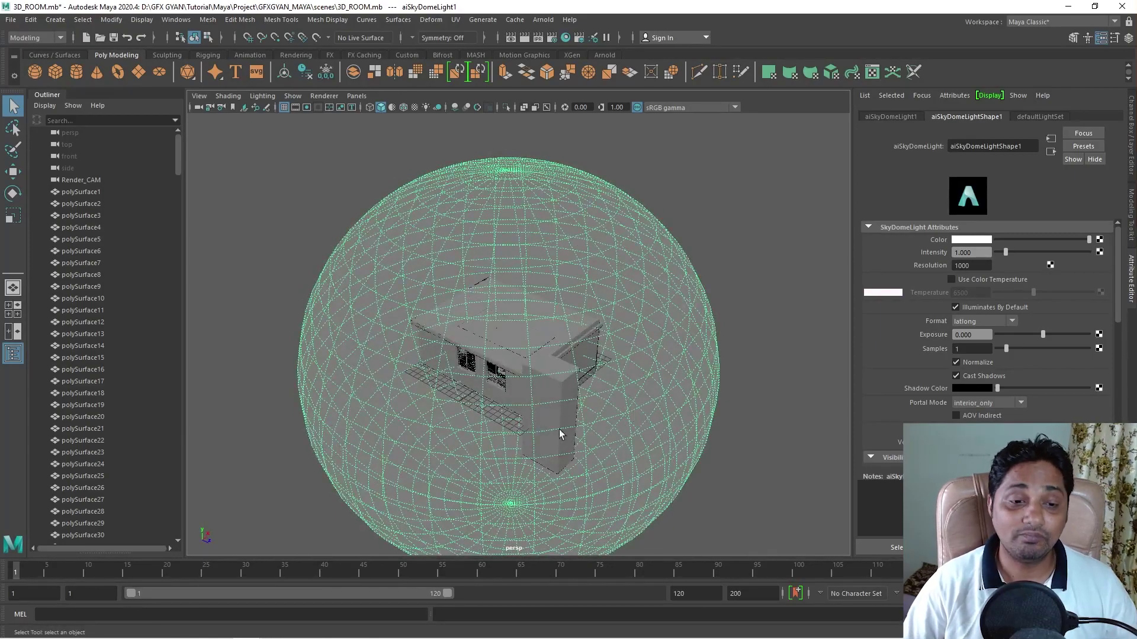
scroll(583, 436, up, 10)
scroll(528, 424, up, 10)
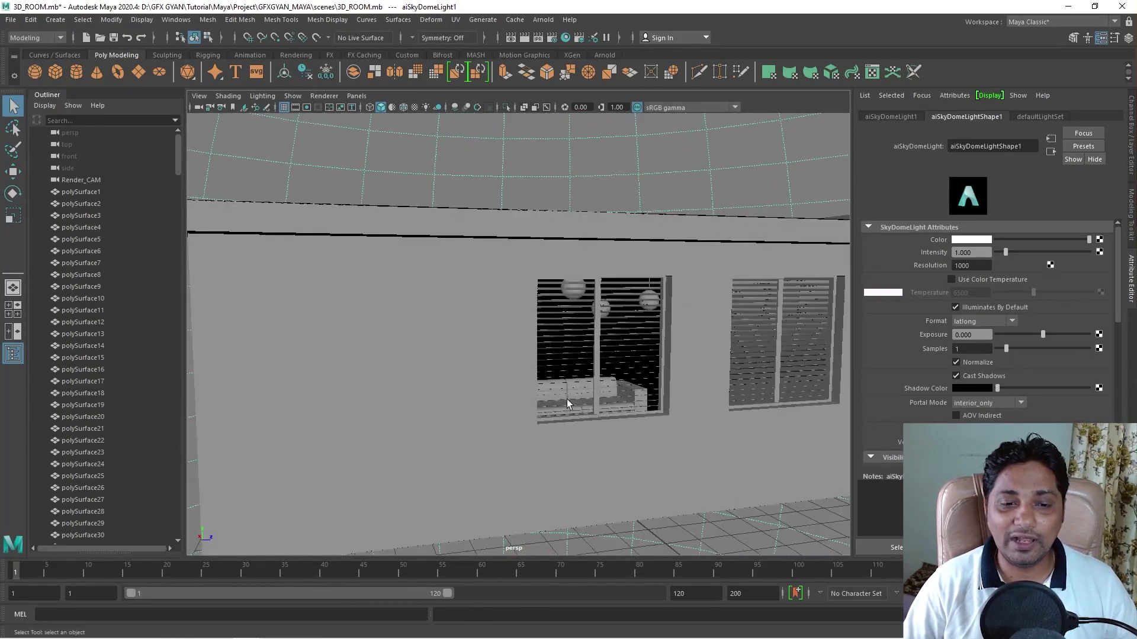
scroll(287, 373, down, 10)
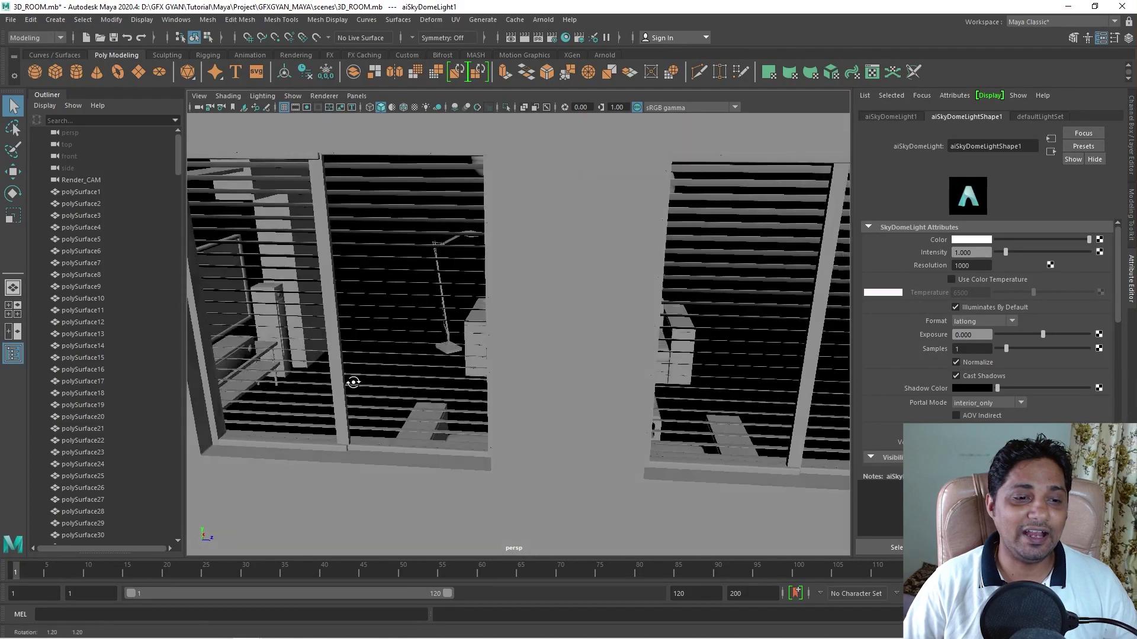
scroll(465, 352, down, 10)
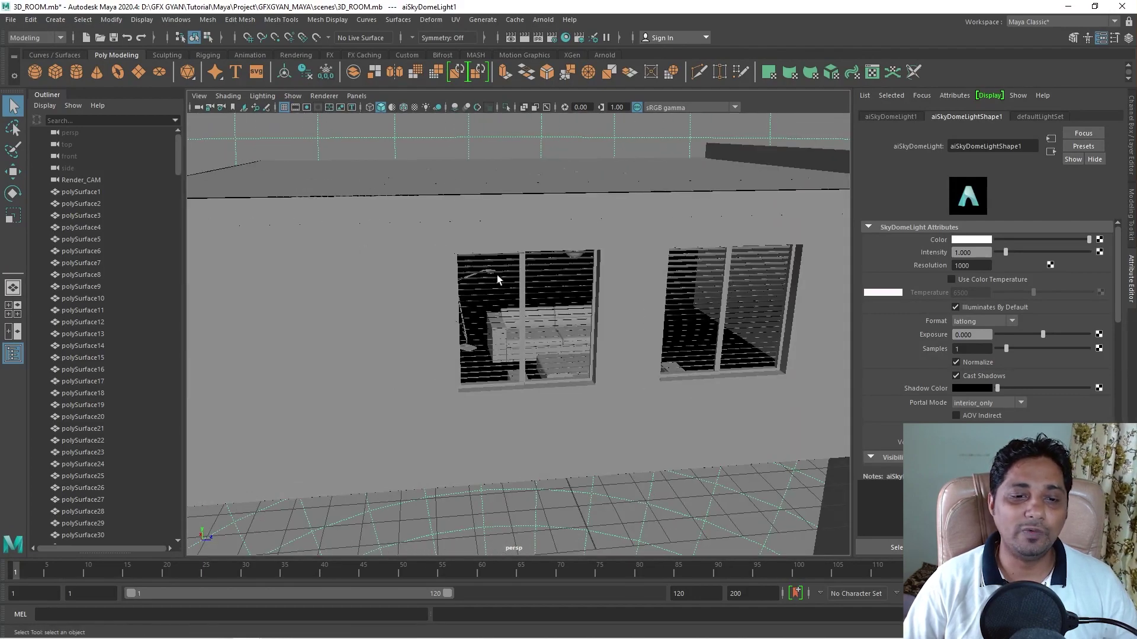
alt+drag(650, 389, 653, 425)
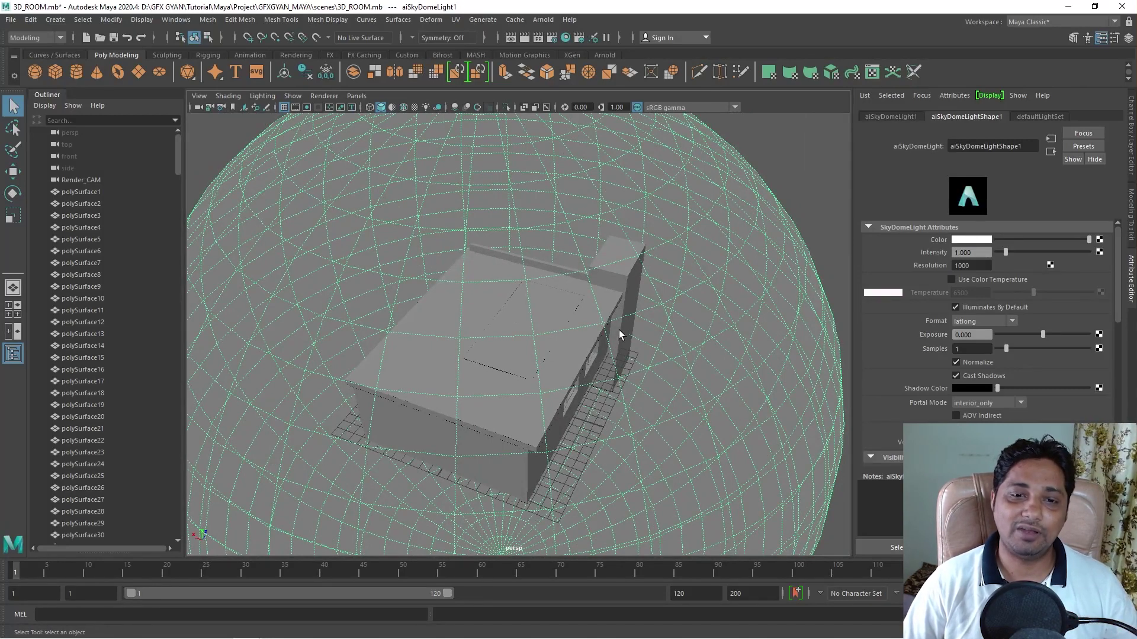
key(f)
alt+drag(444, 175, 515, 313)
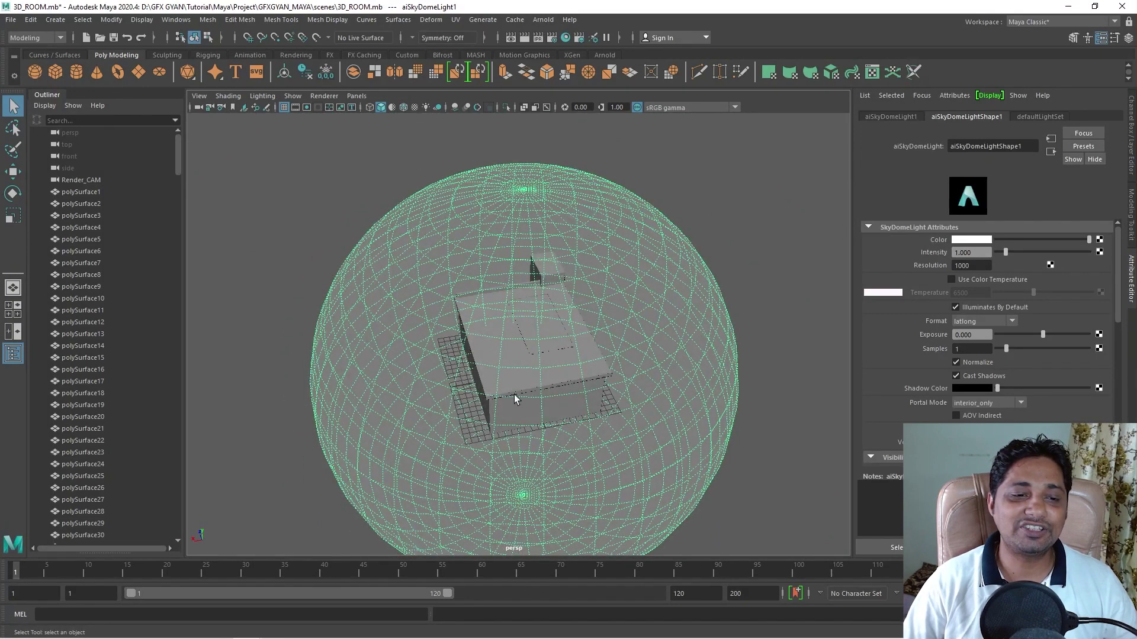
alt+drag(515, 398, 468, 358)
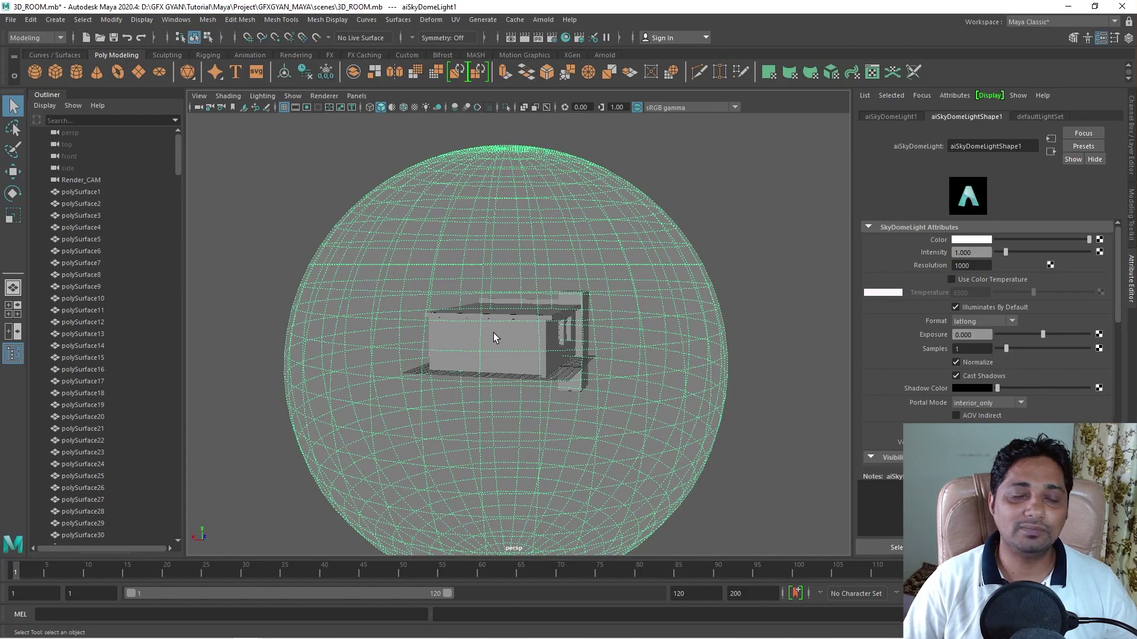
alt+drag(543, 395, 421, 396)
alt+right_drag(421, 396, 673, 325)
alt+drag(673, 325, 594, 374)
alt+right_drag(594, 374, 708, 389)
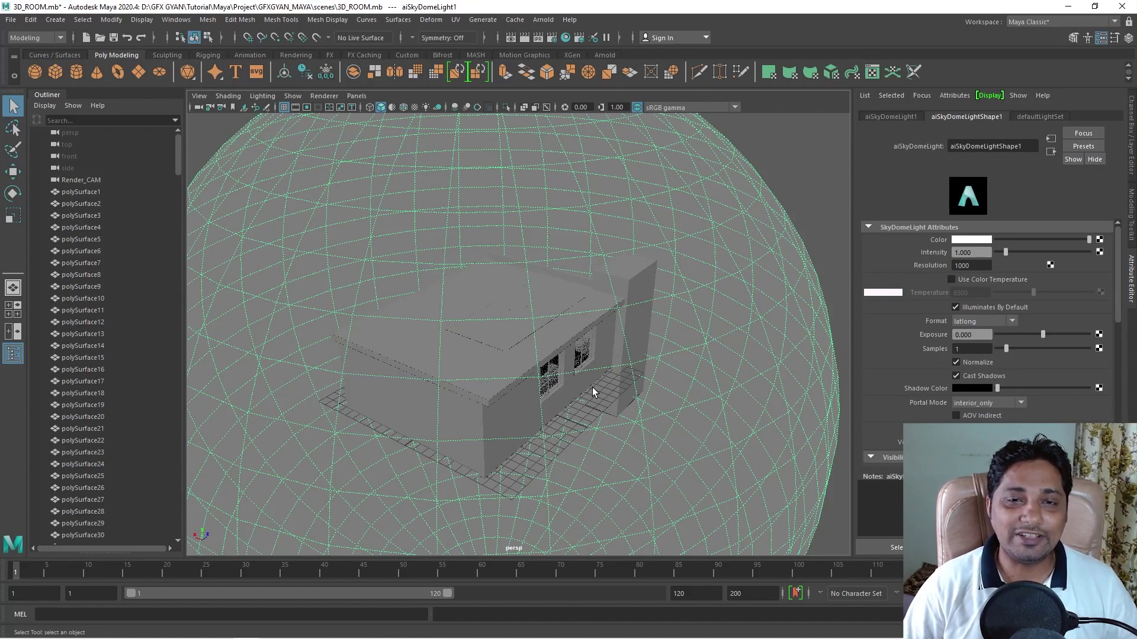
mouse_move(646, 382)
alt+mouse_down()
mouse_move(687, 382)
mouse_move(665, 387)
alt+mouse_up()
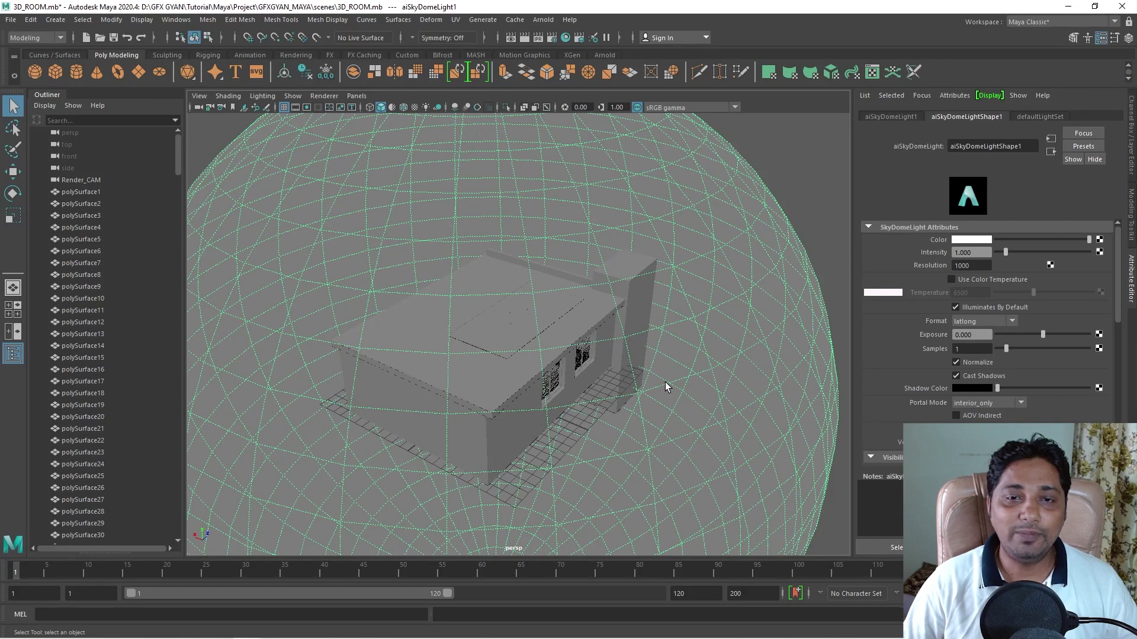
Add an Arnold Light Portal, enlarge it and move it outside the house near the two windows
click(536, 20)
mouse_move(599, 80)
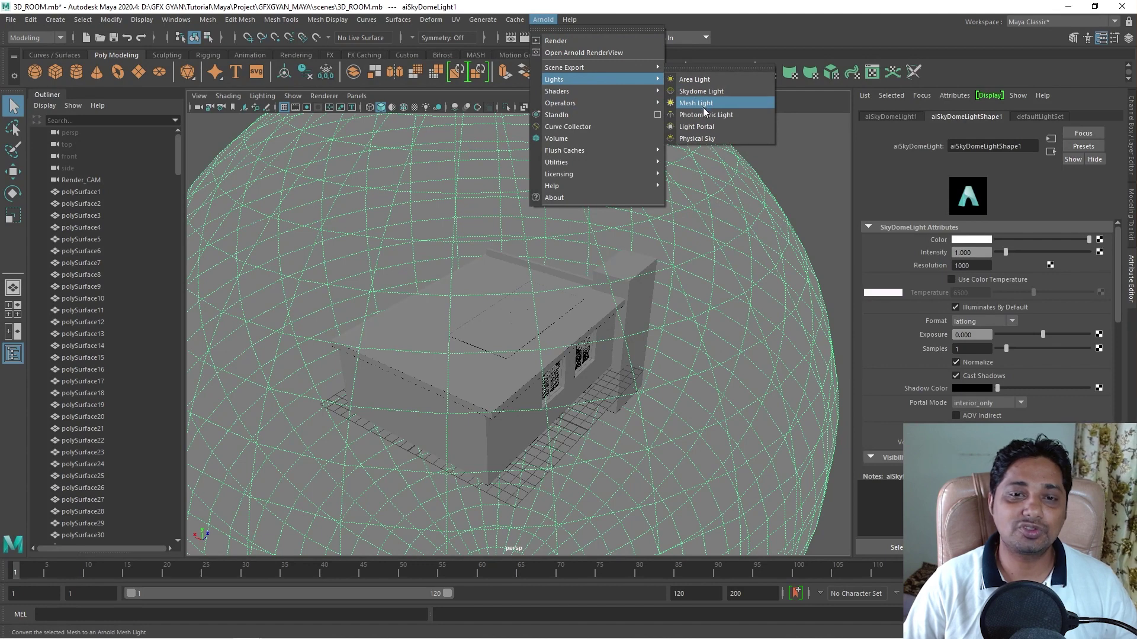
click(701, 128)
key(w)
drag(512, 373, 614, 386)
key(r)
scroll(614, 385, up, 3)
alt+middle_drag(614, 386, 555, 429)
key(w)
drag(548, 366, 566, 306)
drag(492, 322, 552, 330)
Rotate the light portal -90° about Y, parallel to the window wall
key(e)
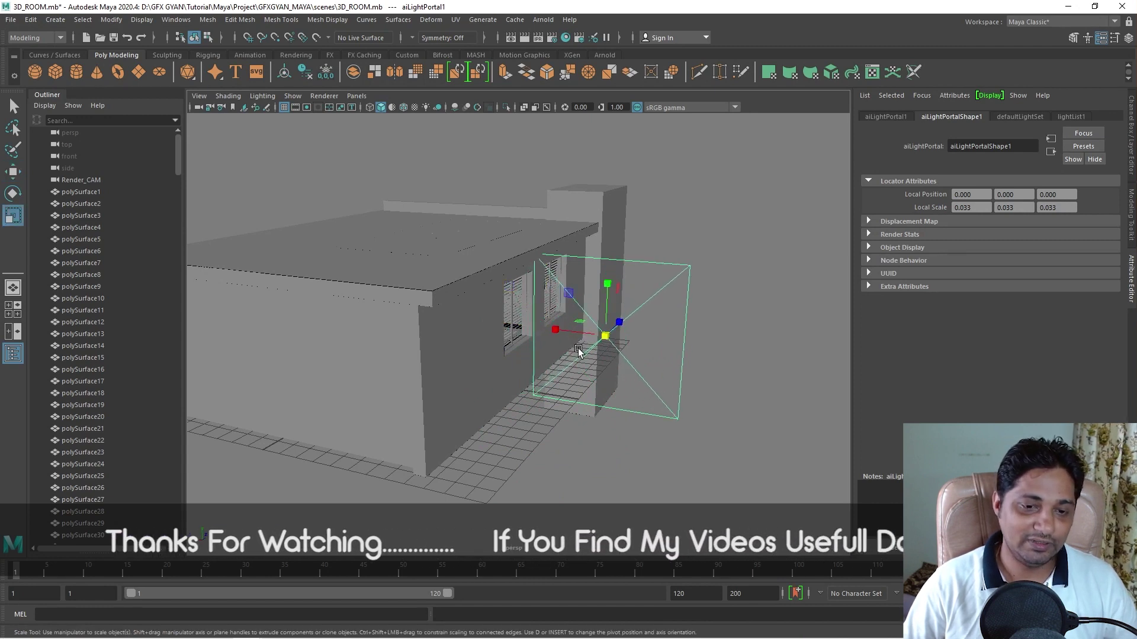
drag(609, 356, 548, 355)
key(w)
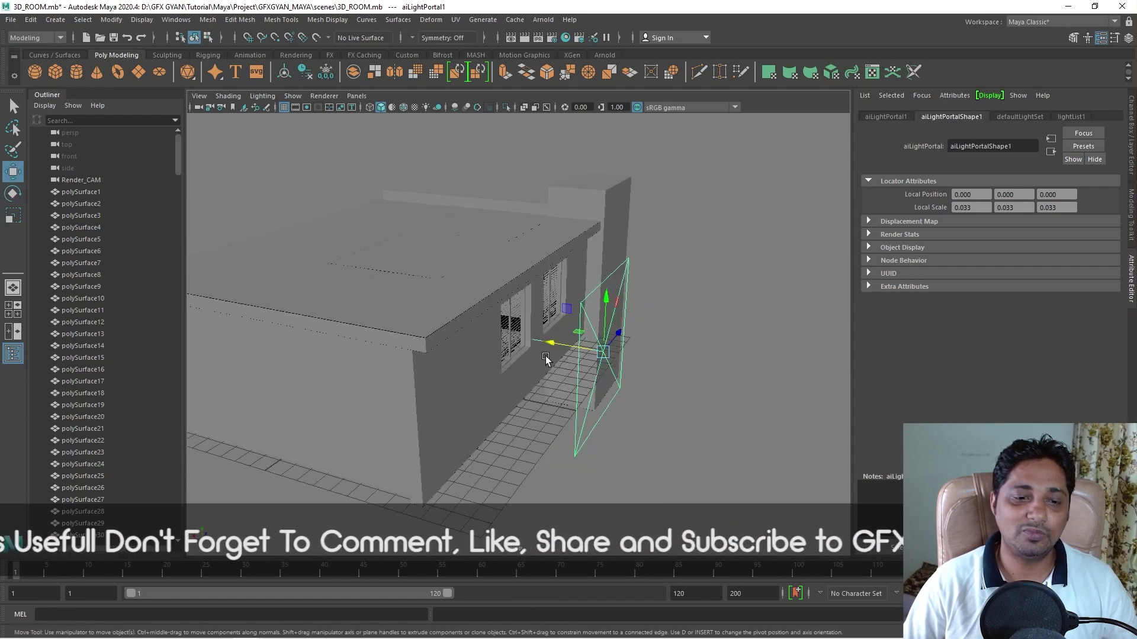
Using the wireframe side view, scale the light portal uniformly to about 72.6 and align it over the window behind the floor lamp
key(space)
key(space)
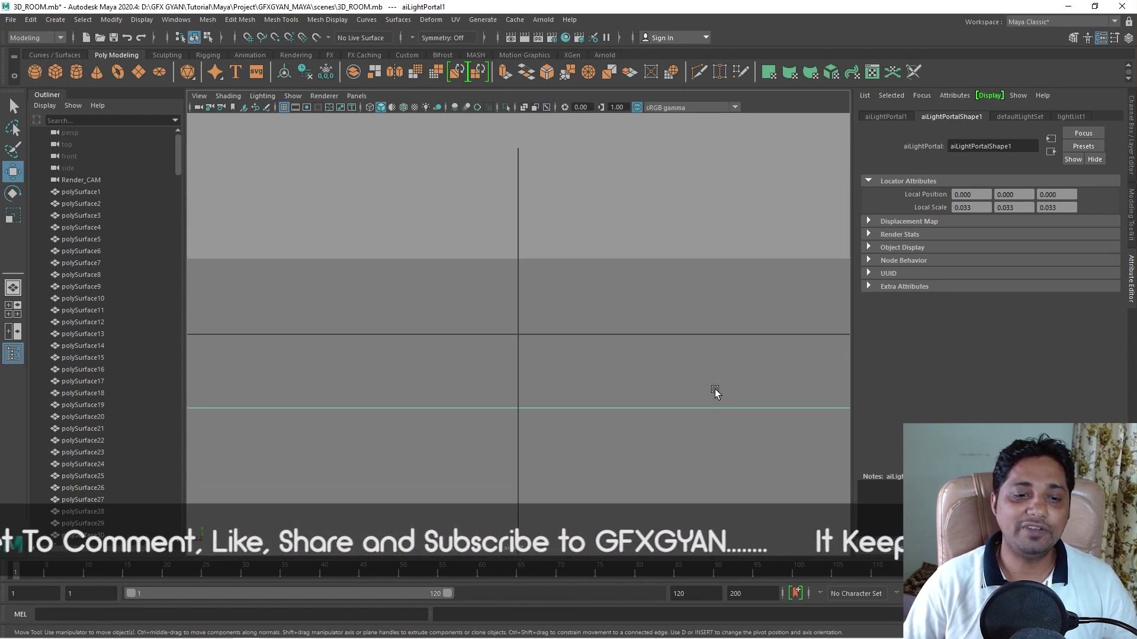
key(f)
key(4)
drag(518, 334, 434, 349)
key(r)
key(w)
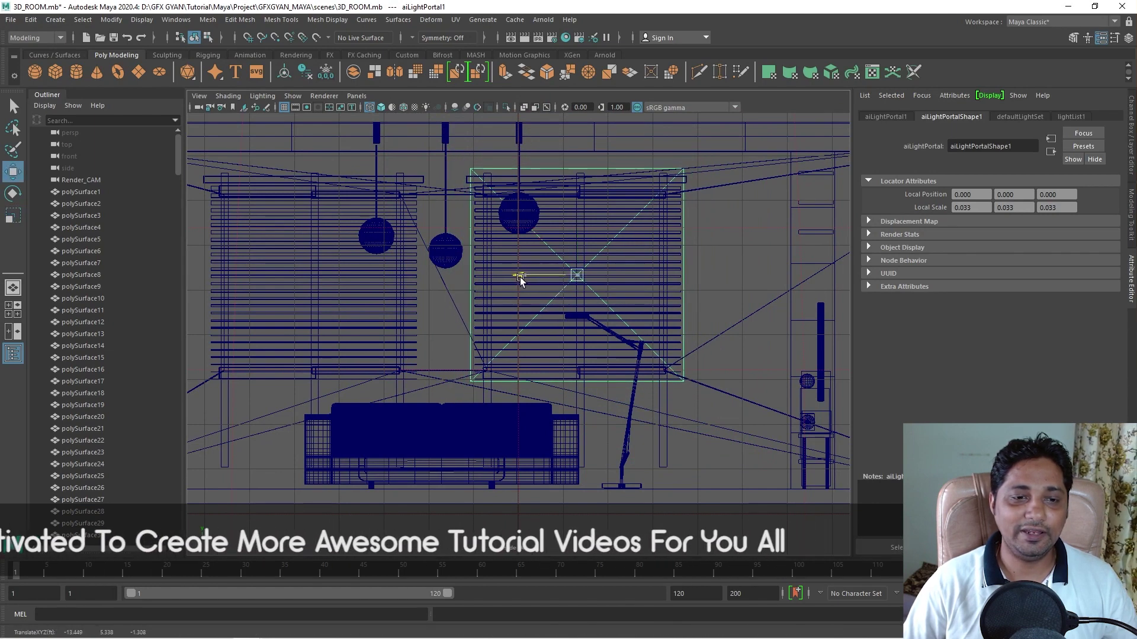
drag(587, 222, 573, 221)
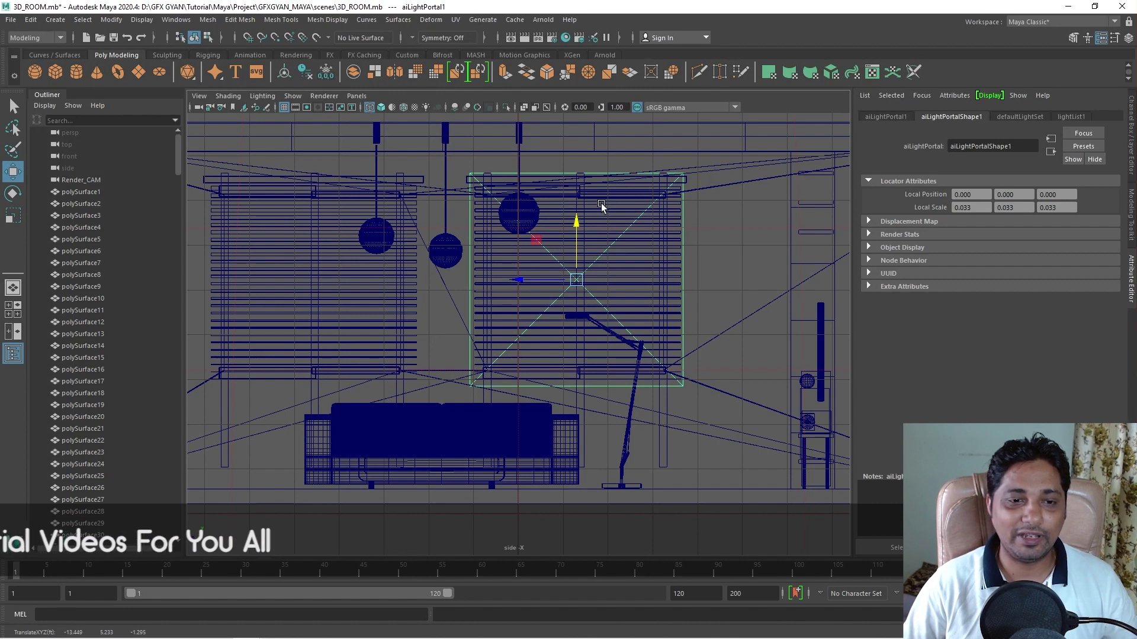
Move the light portal along X to about -8.9, close to the outside of its window
key(space)
alt+drag(365, 224, 436, 254)
drag(340, 218, 340, 258)
drag(311, 190, 364, 247)
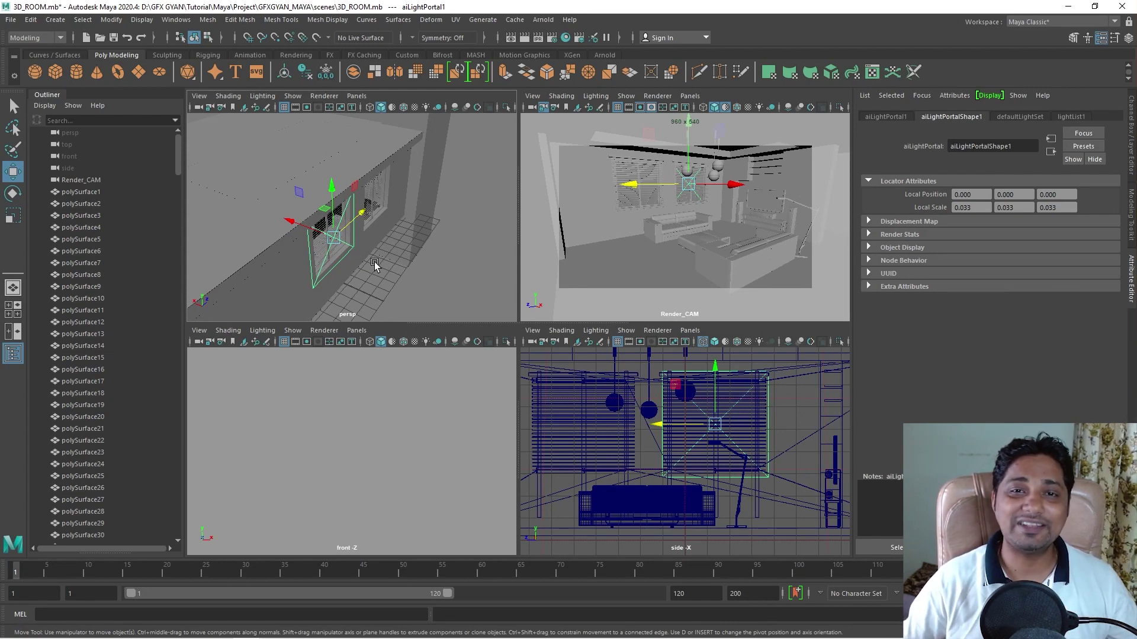
alt+drag(374, 261, 334, 238)
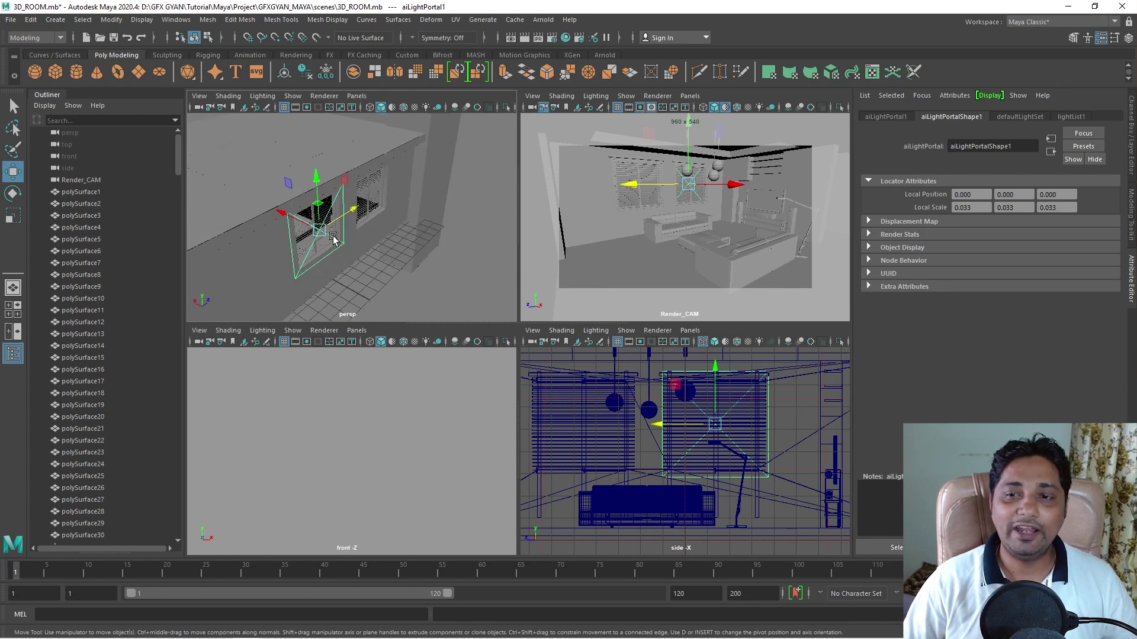
Review the light portal's transform and shape attributes and its default light set
click(889, 116)
click(952, 116)
click(1009, 117)
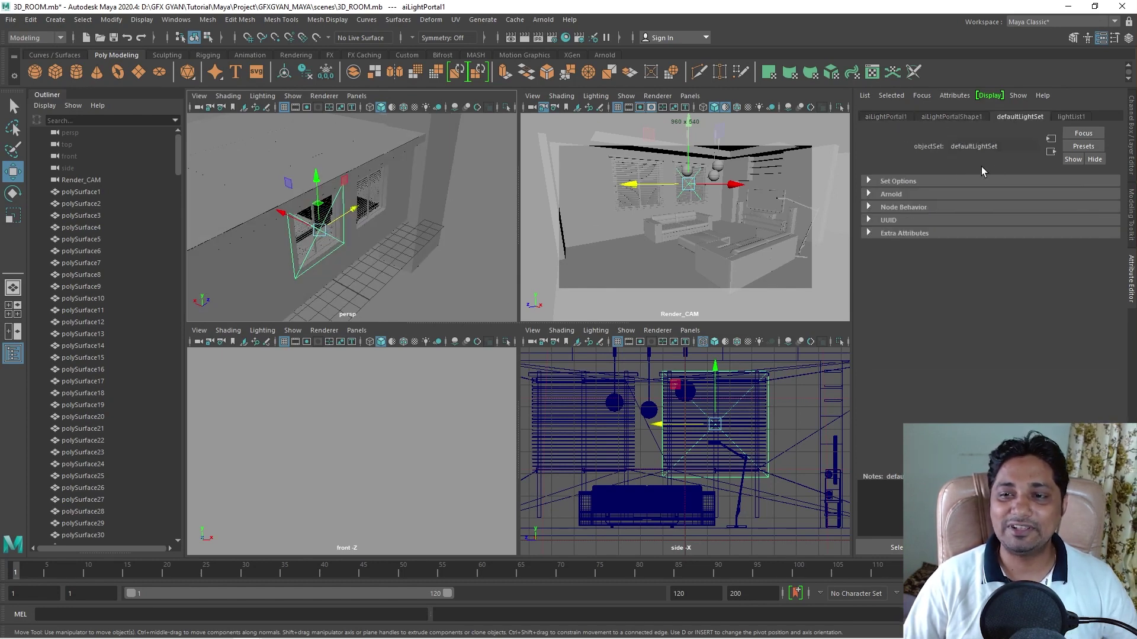
click(948, 117)
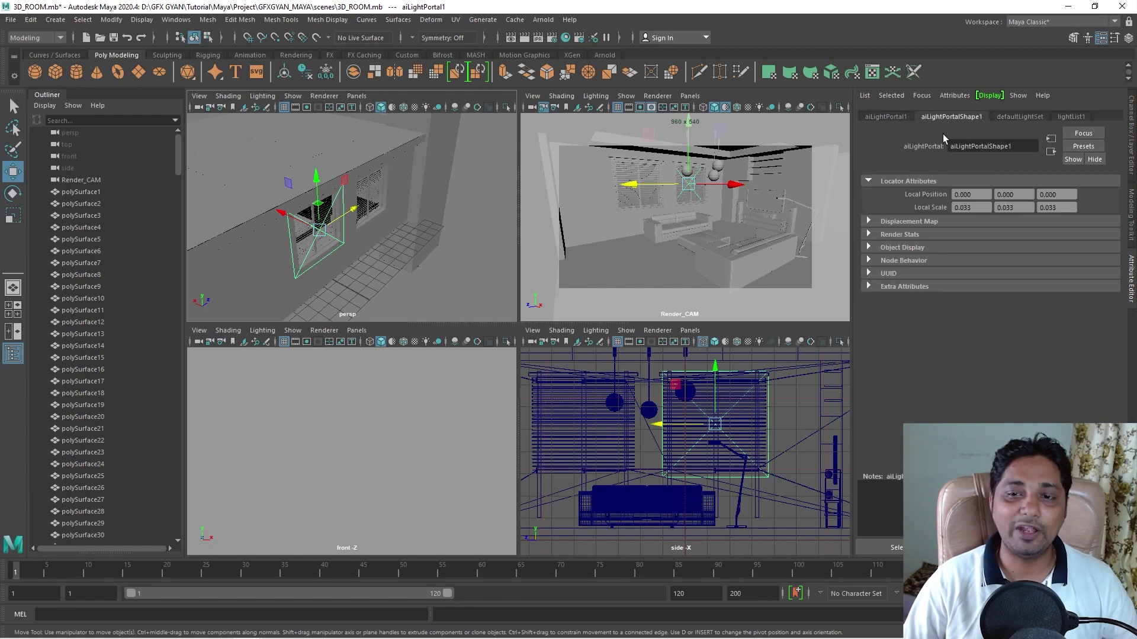
click(883, 117)
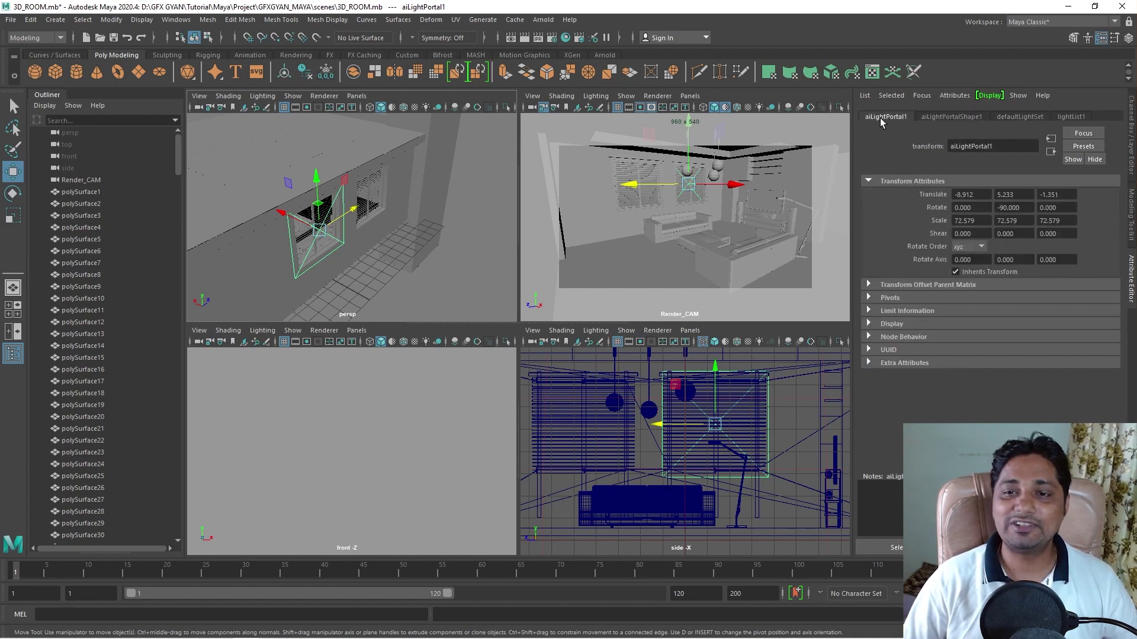
click(944, 118)
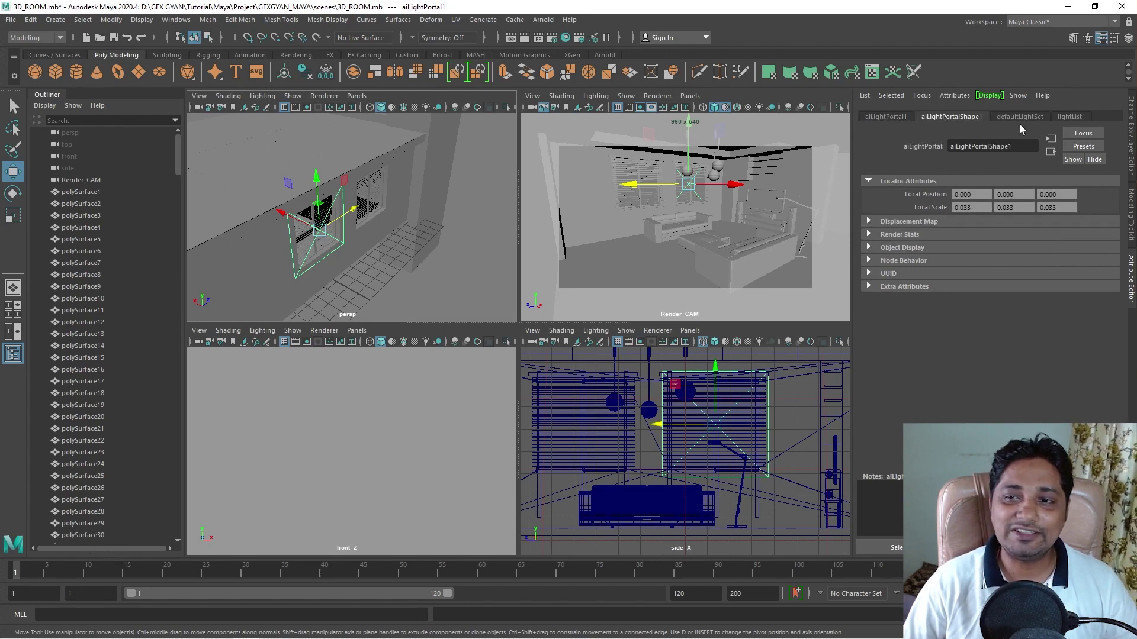
Select the skydome light around the room and set its Portal Mode to interior_only
click(1063, 116)
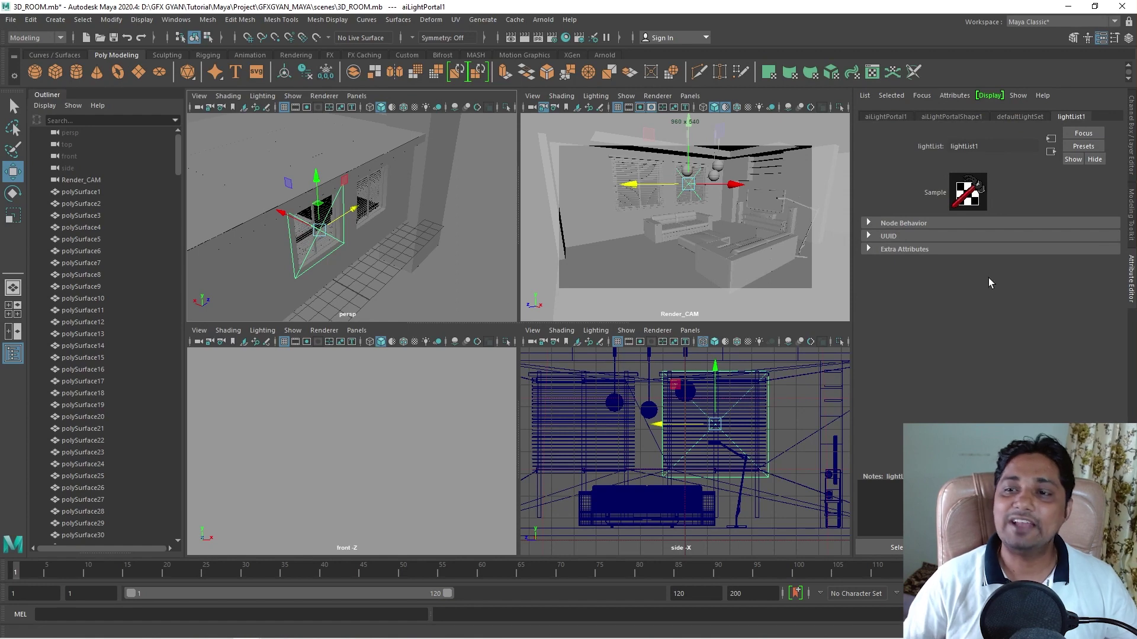
key(f)
scroll(415, 231, down, 3)
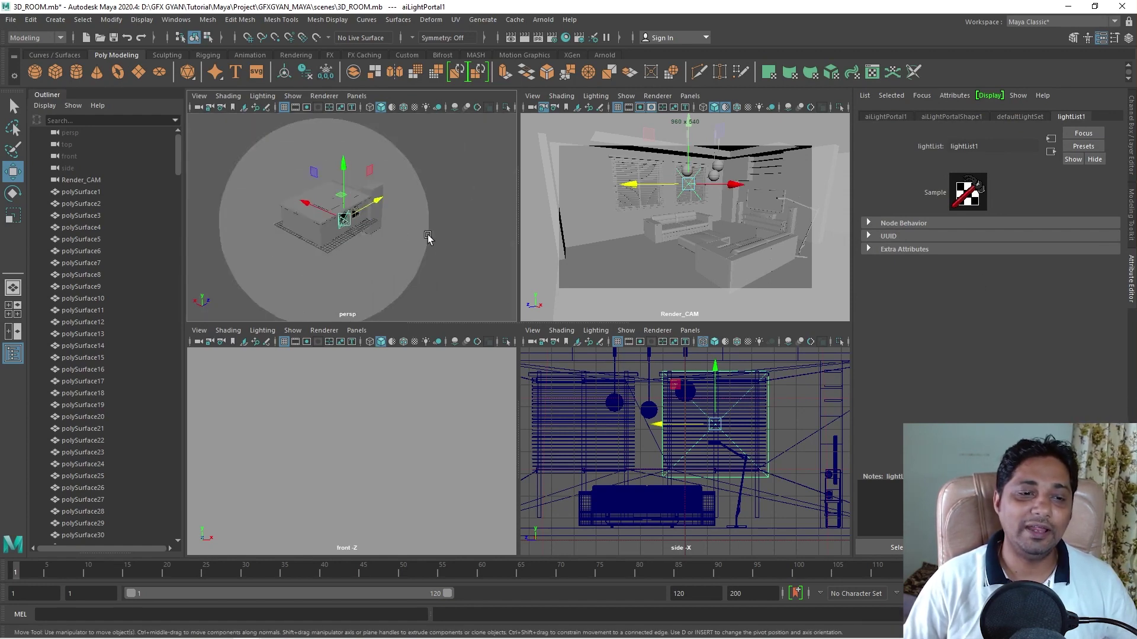
click(424, 228)
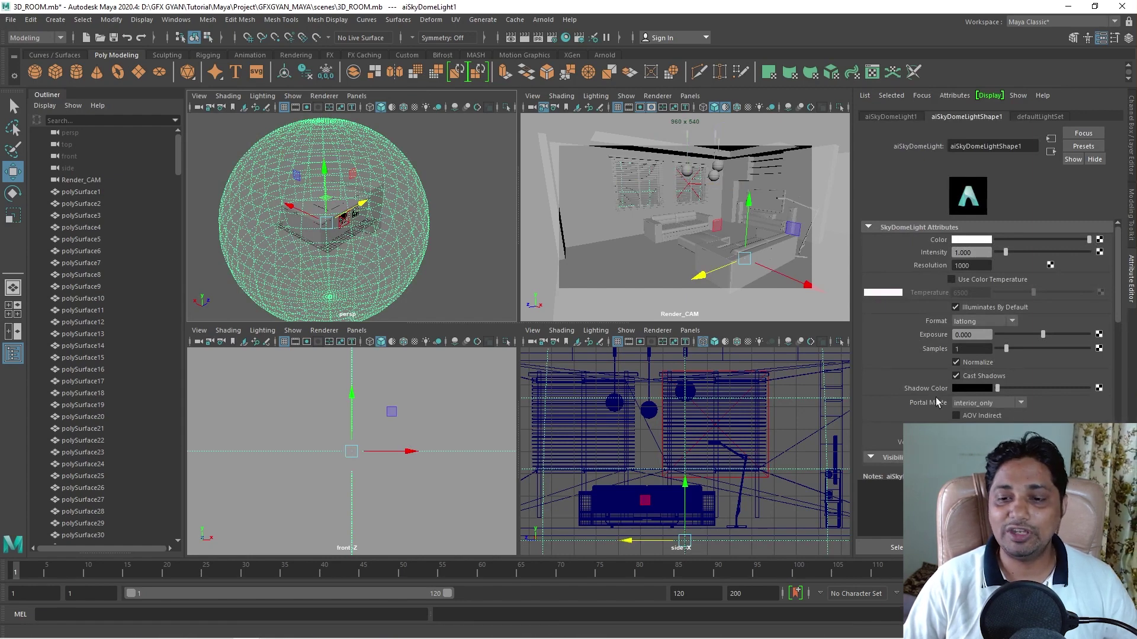
scroll(932, 347, down, 2)
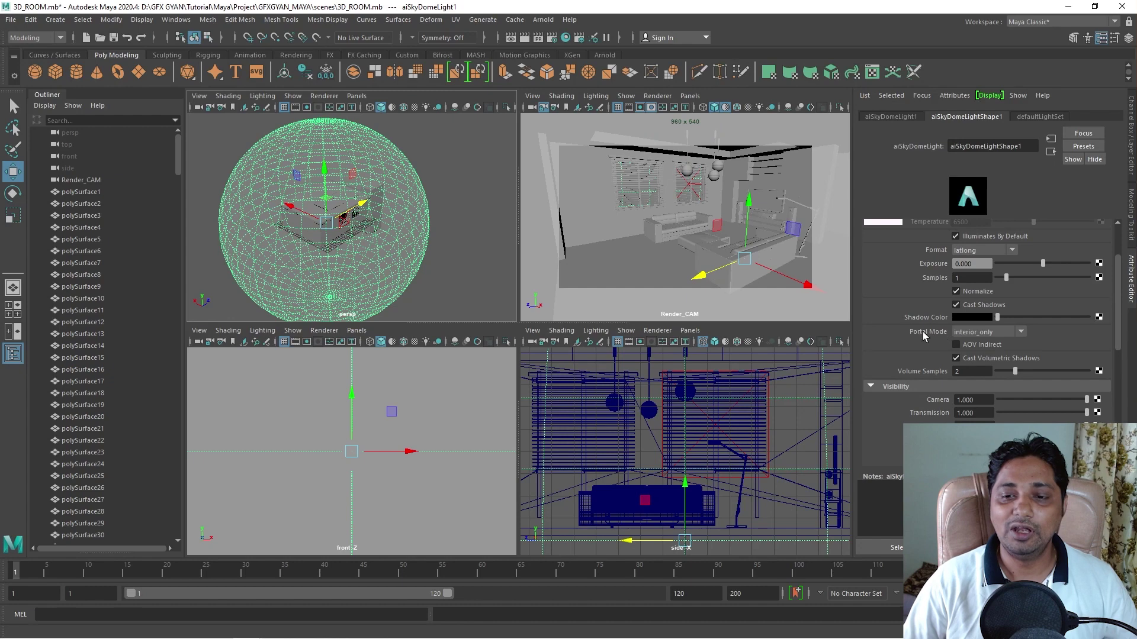
click(970, 333)
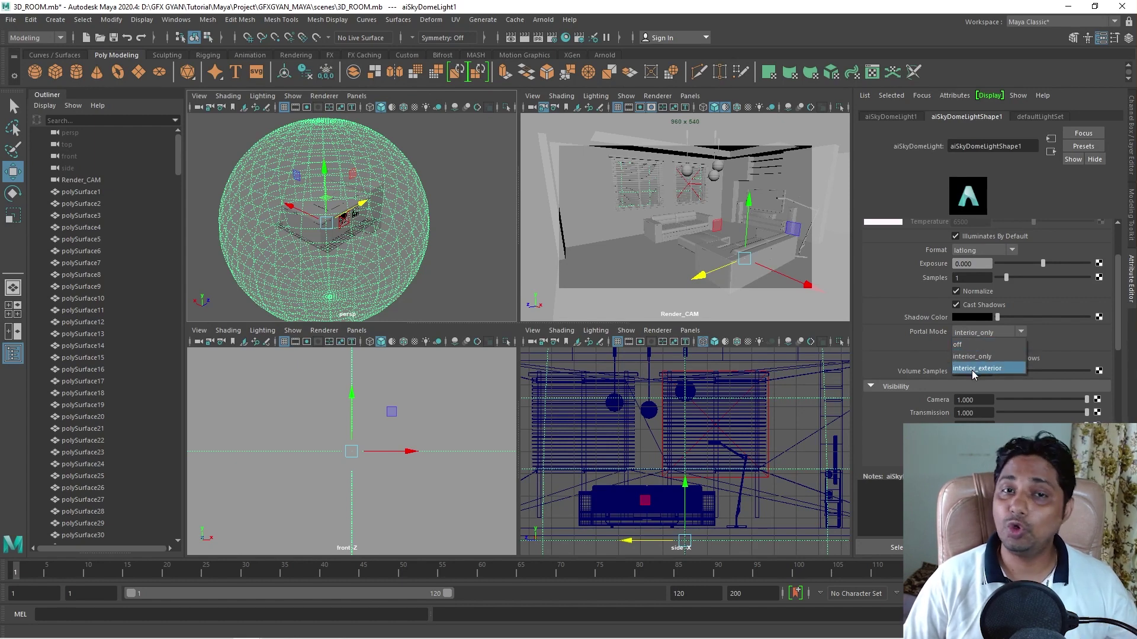
click(970, 359)
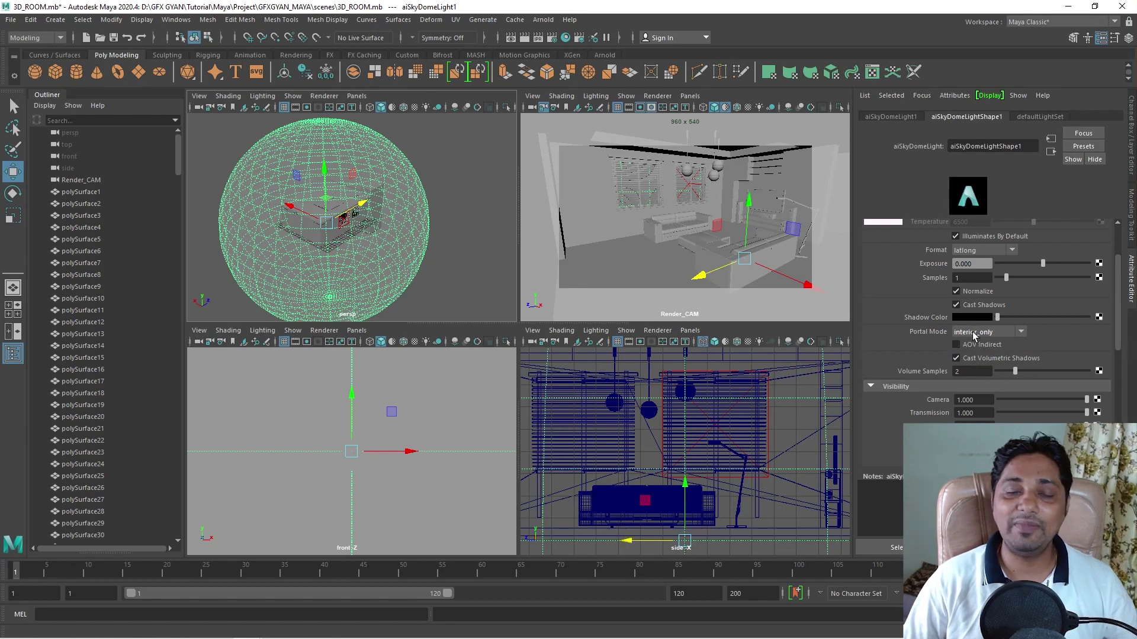
Deselect the skydome light, maximize the Render_CAM view and render the room in the Arnold RenderView
click(447, 281)
scroll(368, 259, up, 6)
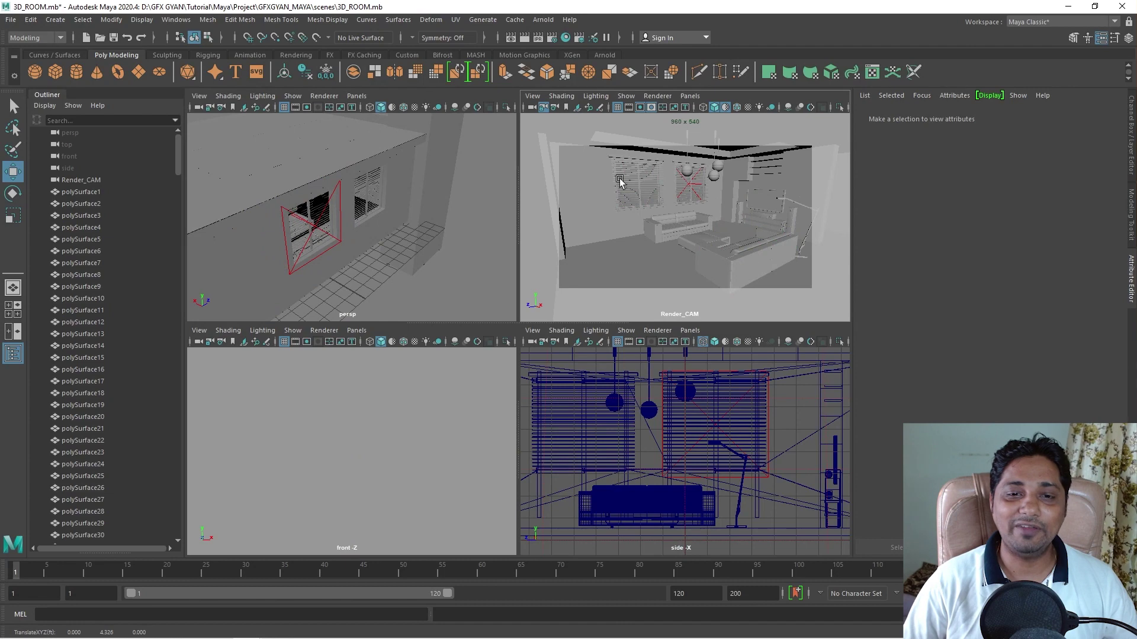
key(space)
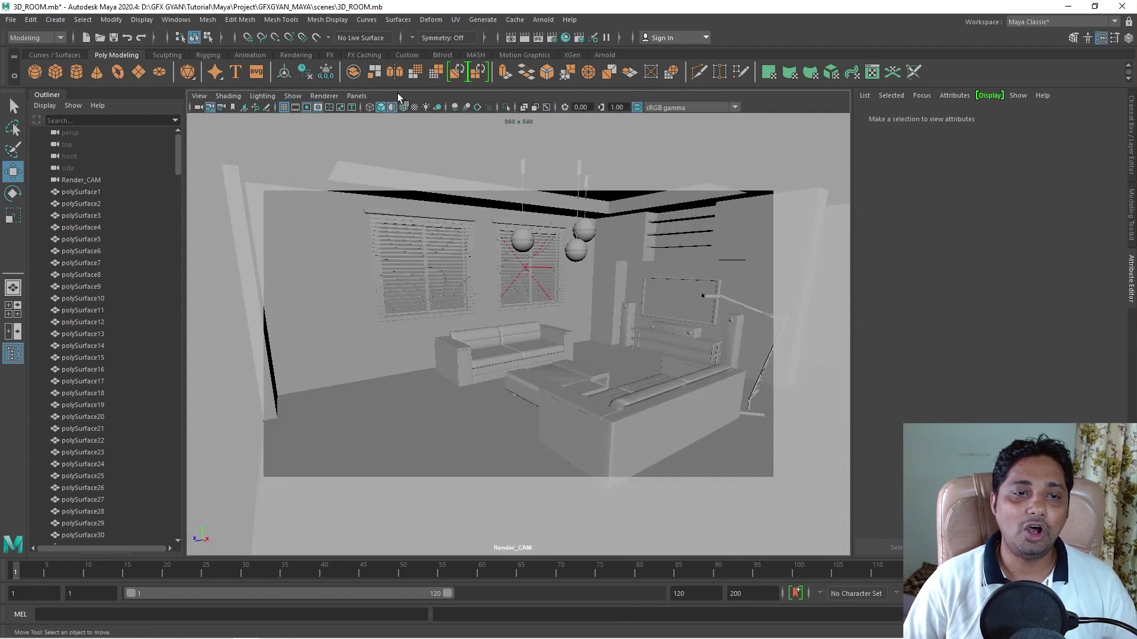
click(533, 22)
click(556, 52)
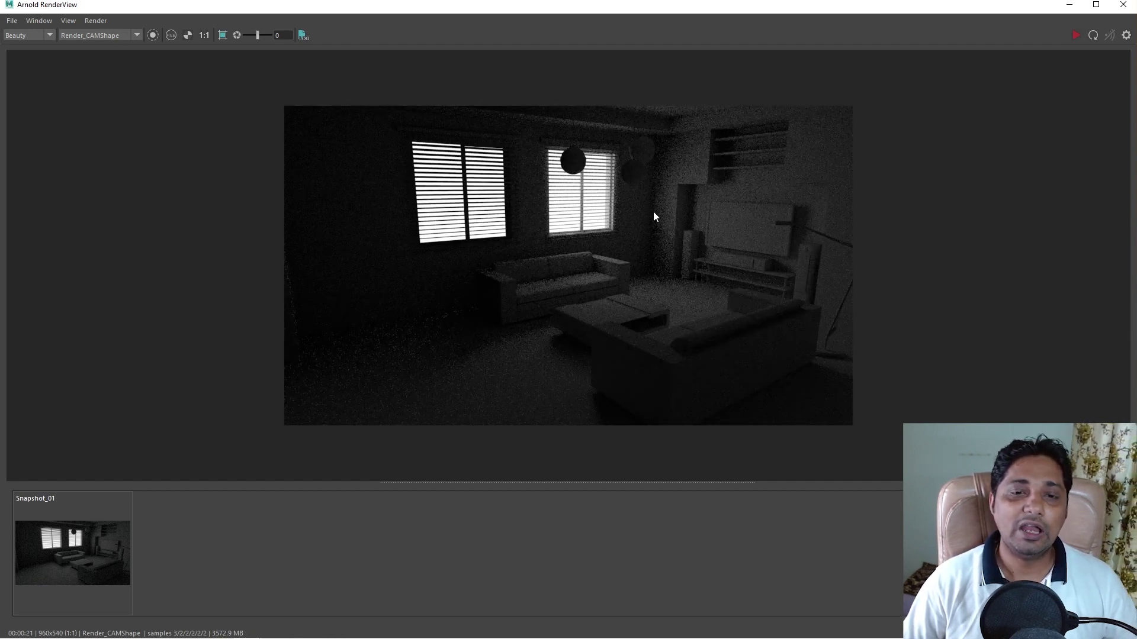
Compare the new light portal render with Snapshot_01, switching between them several times
click(97, 534)
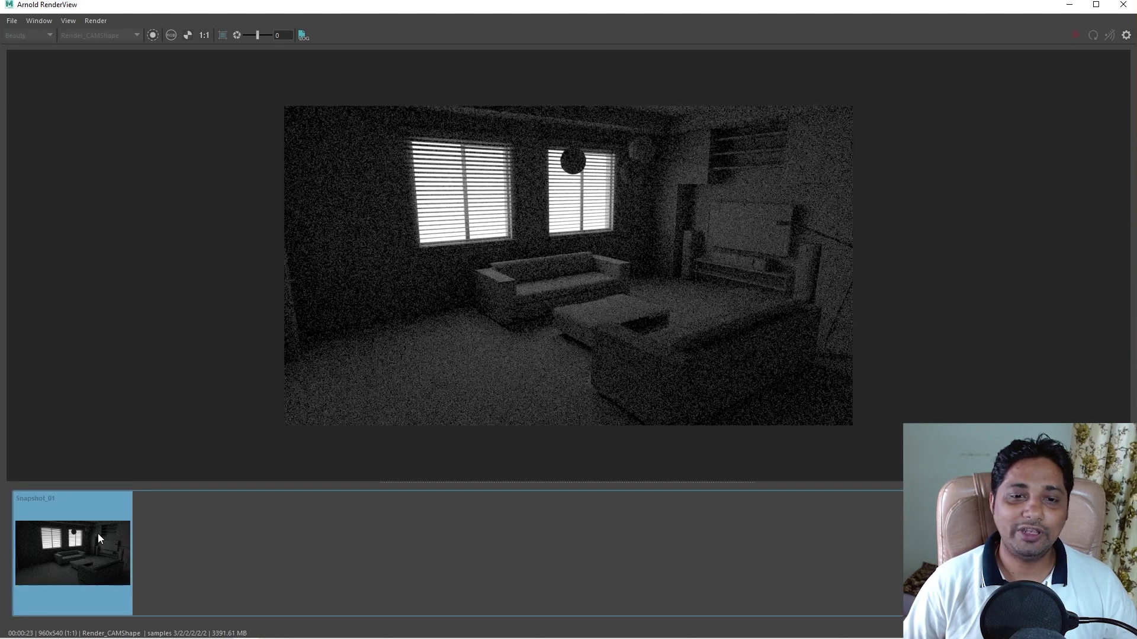
click(98, 535)
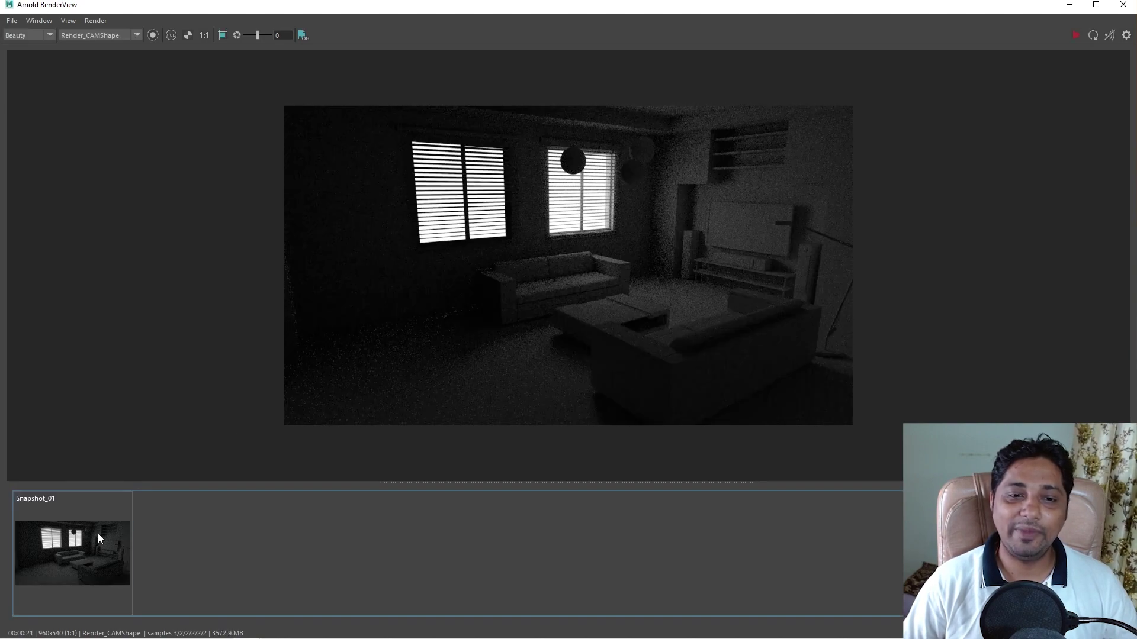
click(98, 534)
click(97, 534)
click(98, 534)
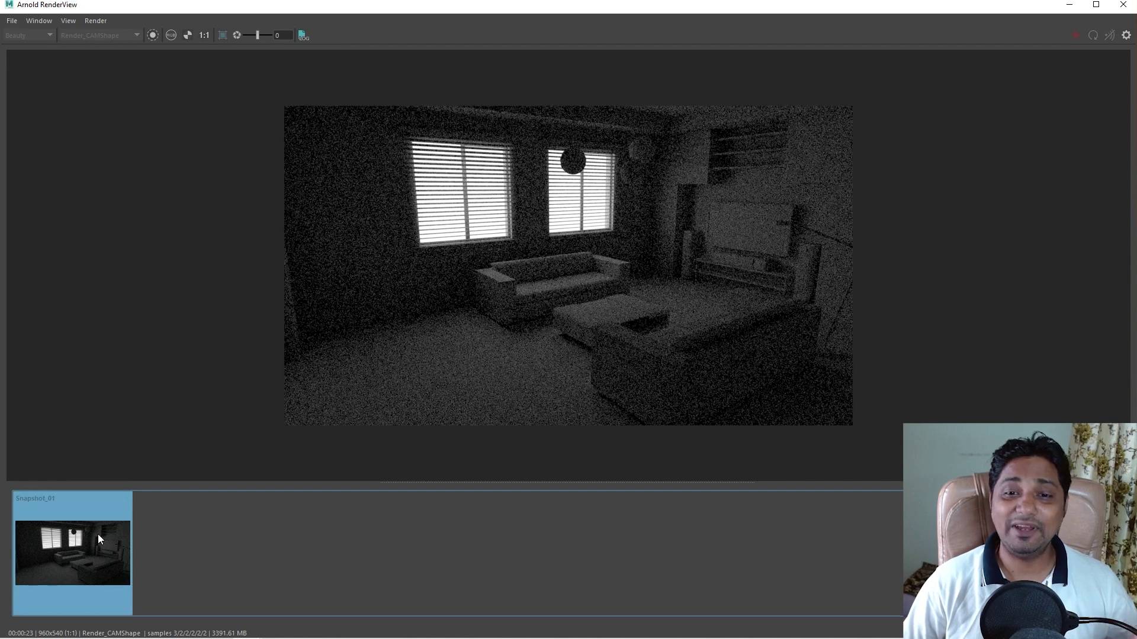
click(98, 535)
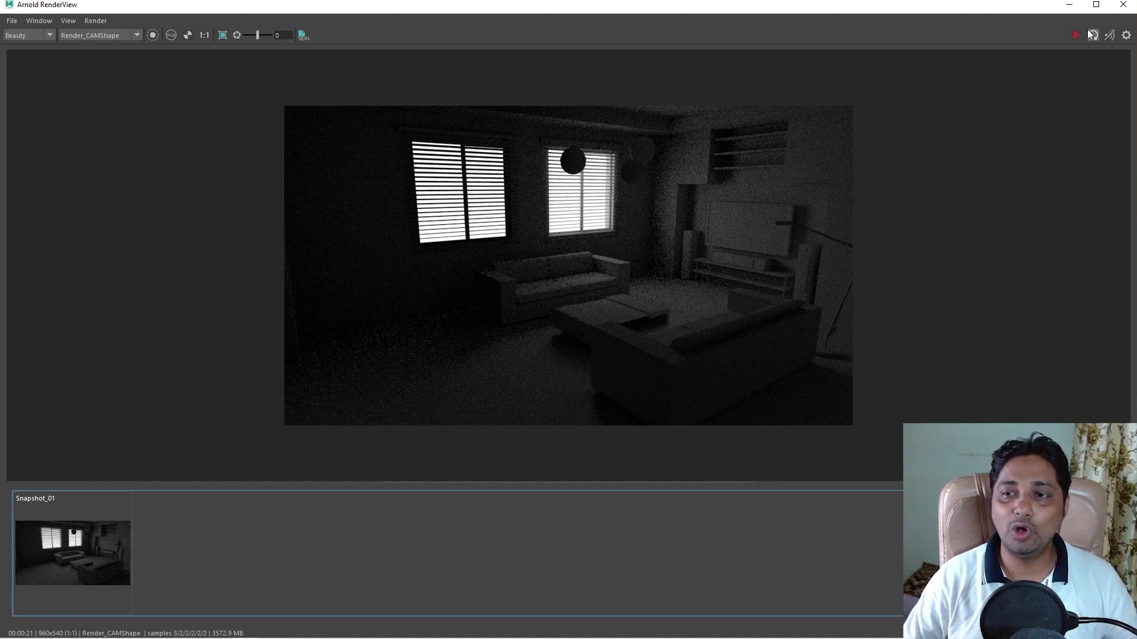
Close the render view, return to the four-view layout and select the skydome light in the perspective view
click(1124, 5)
key(space)
click(464, 267)
key(f)
scroll(393, 275, up, 10)
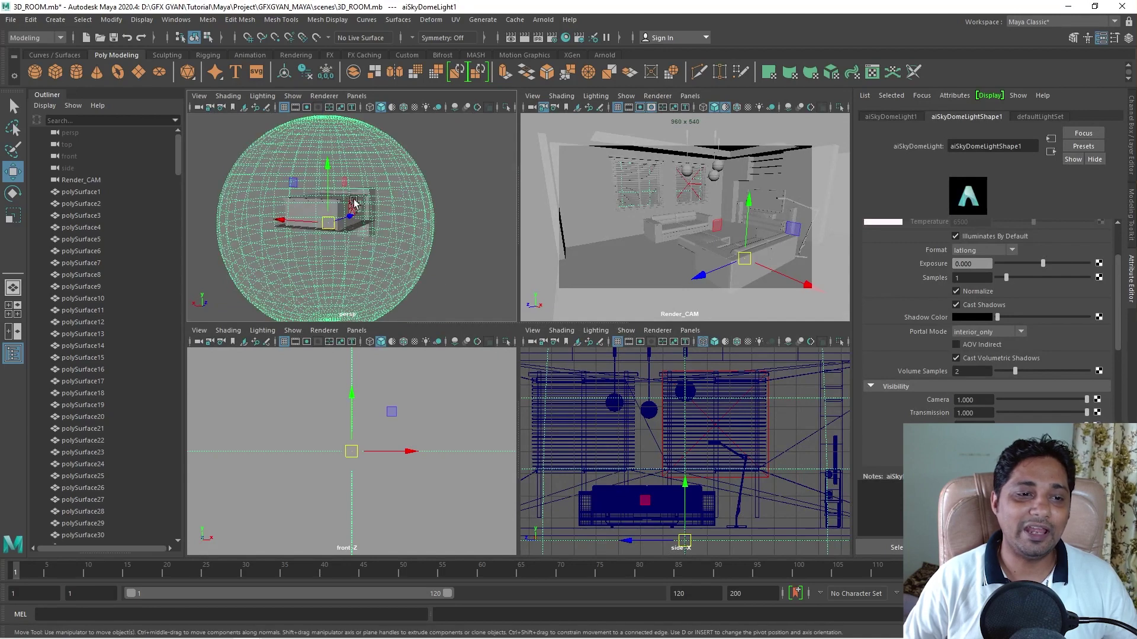
key(f)
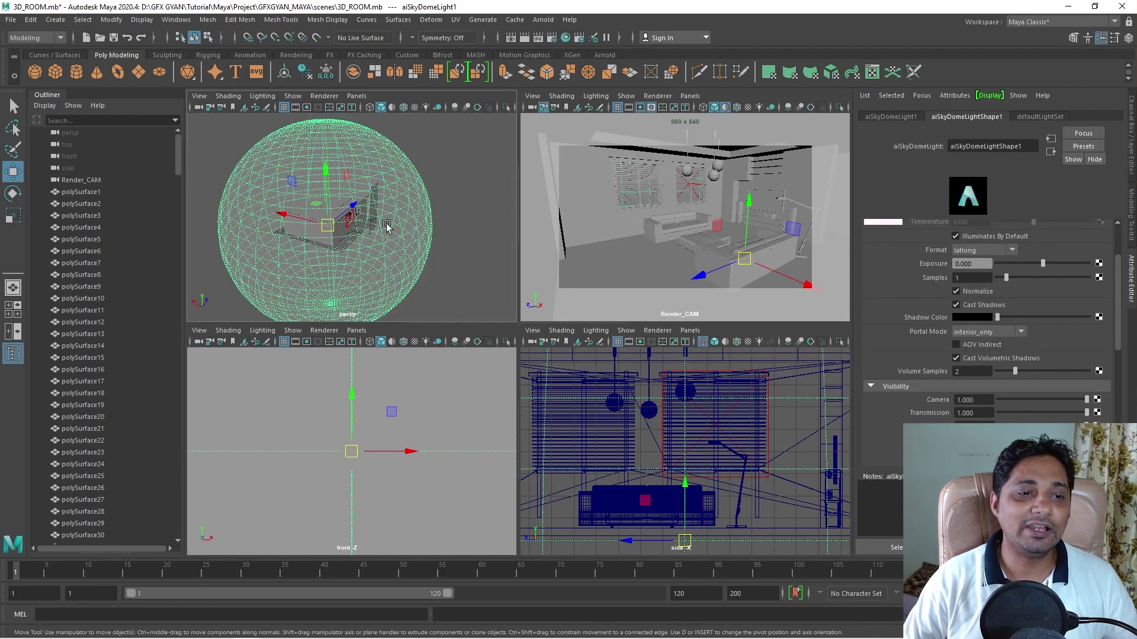
scroll(343, 237, up, 10)
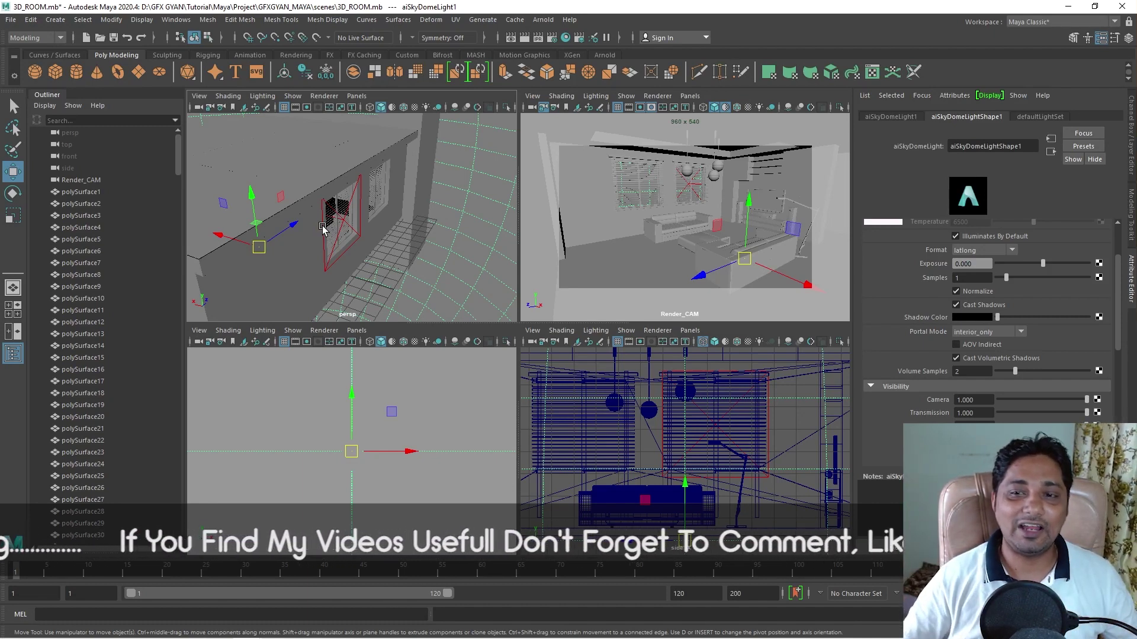
Reopen the Arnold RenderView to check the brightness of the last render, and close it again
click(542, 20)
click(556, 55)
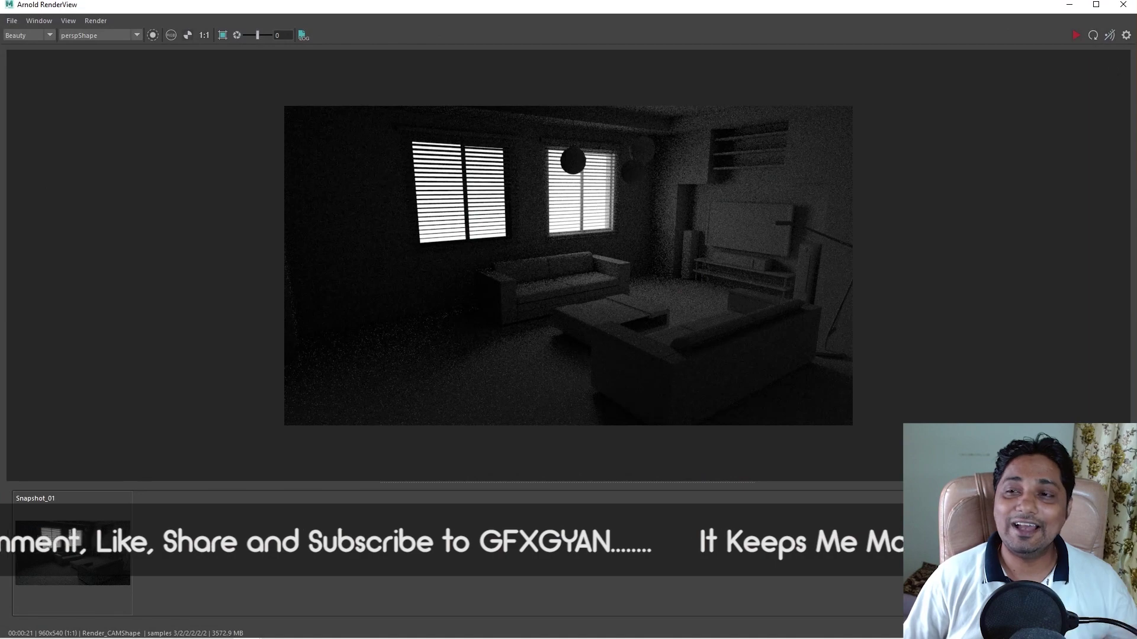
click(1128, 13)
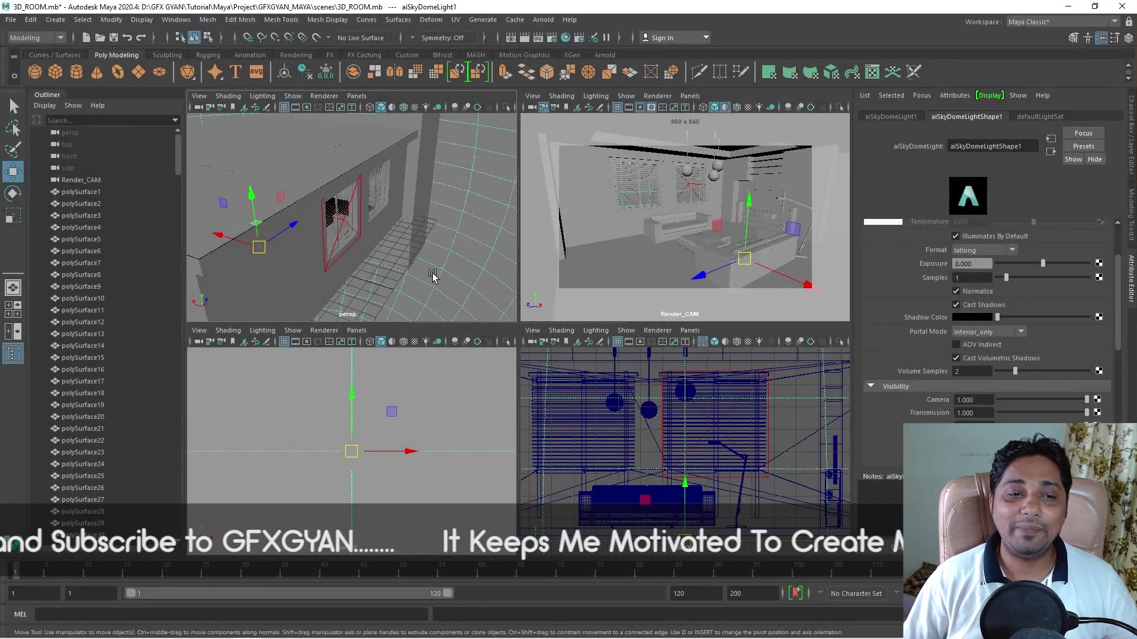
Set the skydome light's Intensity to 2 and its Exposure to 2
scroll(923, 302, up, 3)
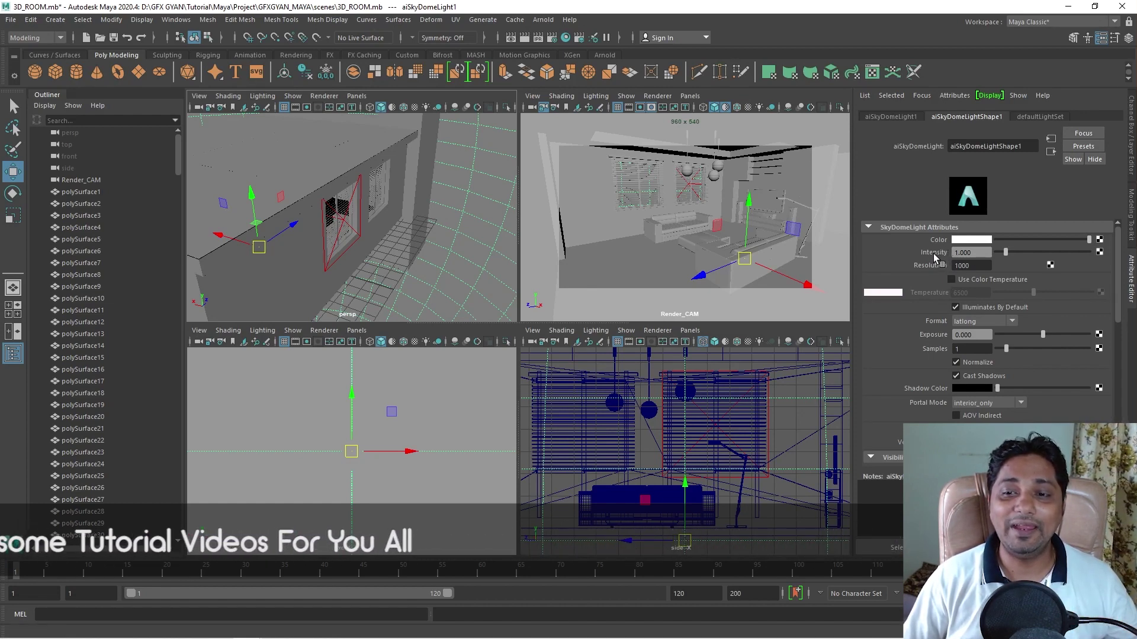
click(971, 252)
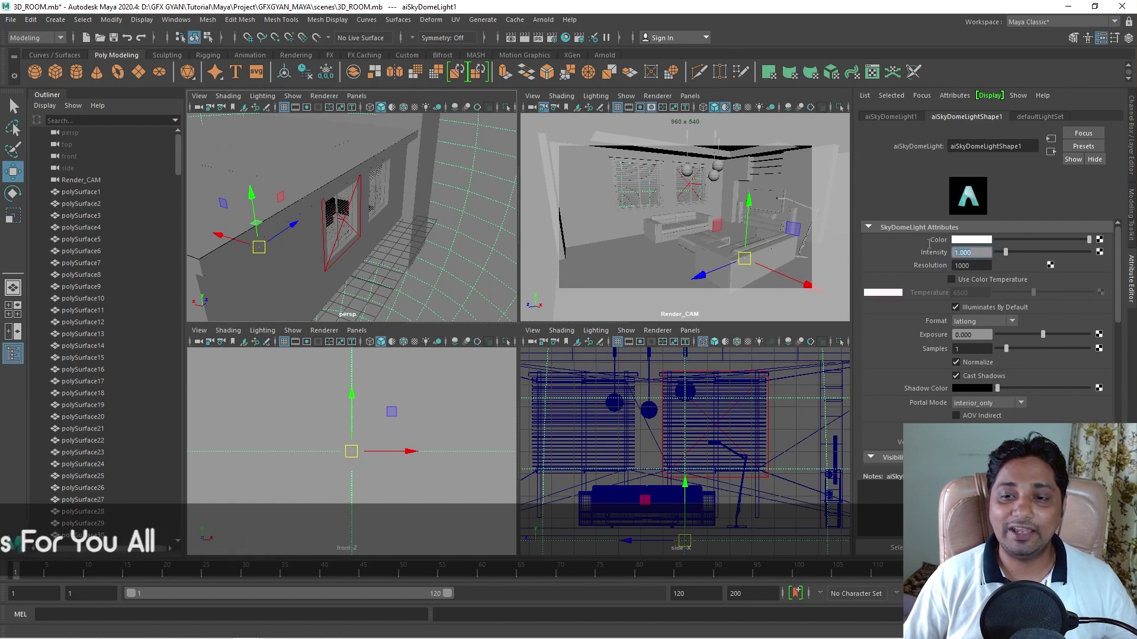
text(2)
key(Return)
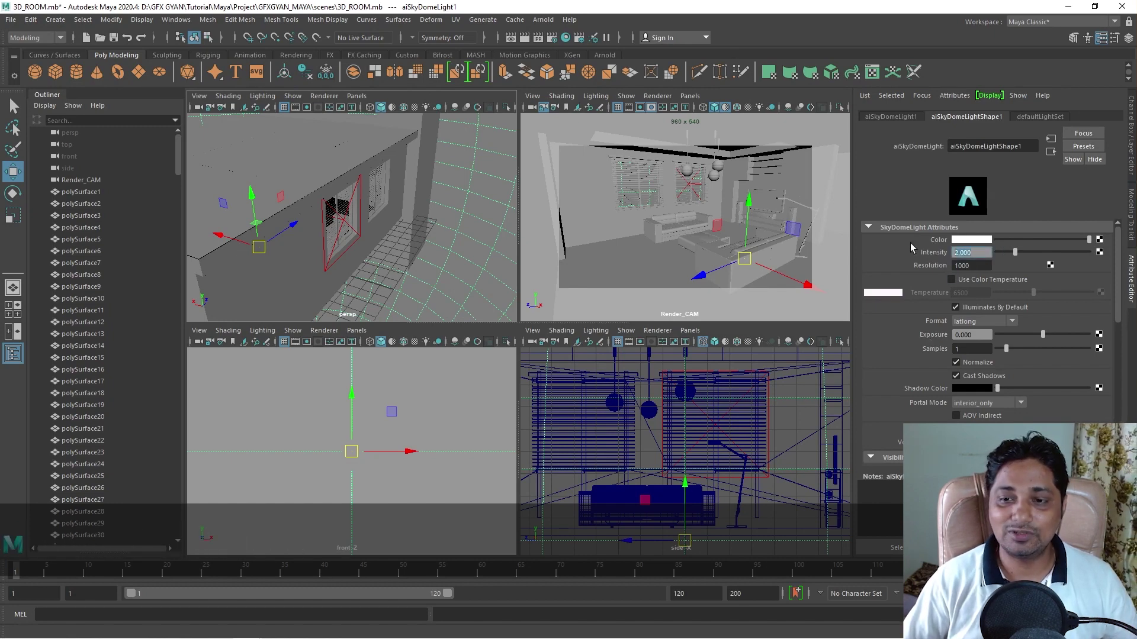
click(971, 335)
text(2)
key(Return)
Duplicate the light portal and slide the copy along the wall to cover the second window
middle_drag(437, 249, 432, 249)
click(359, 245)
alt+drag(367, 250, 327, 248)
scroll(327, 249, up, 3)
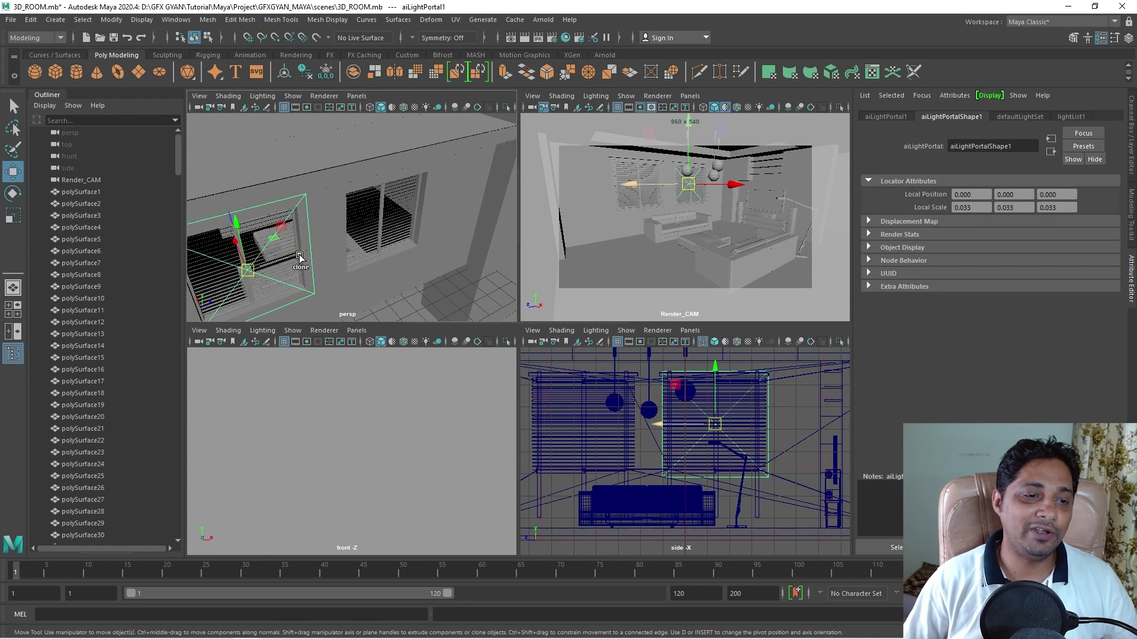
mouse_move(300, 257)
shift+mouse_down()
mouse_move(382, 252)
mouse_move(430, 232)
shift+mouse_up()
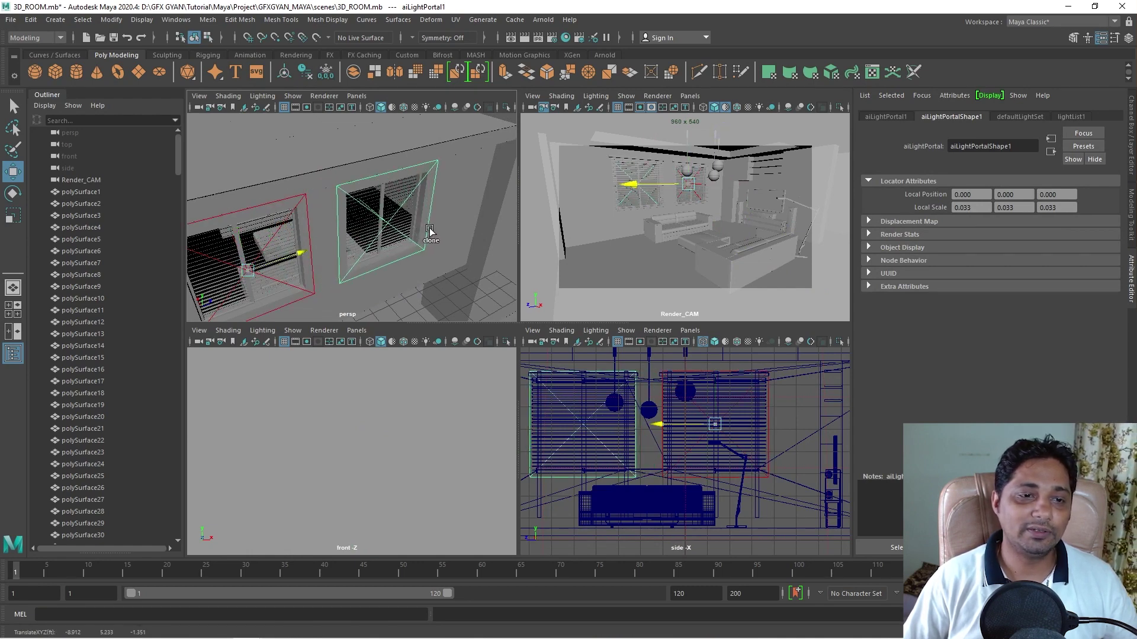
Maximize the Render_CAM view and render the room again in the Arnold RenderView
click(668, 243)
key(space)
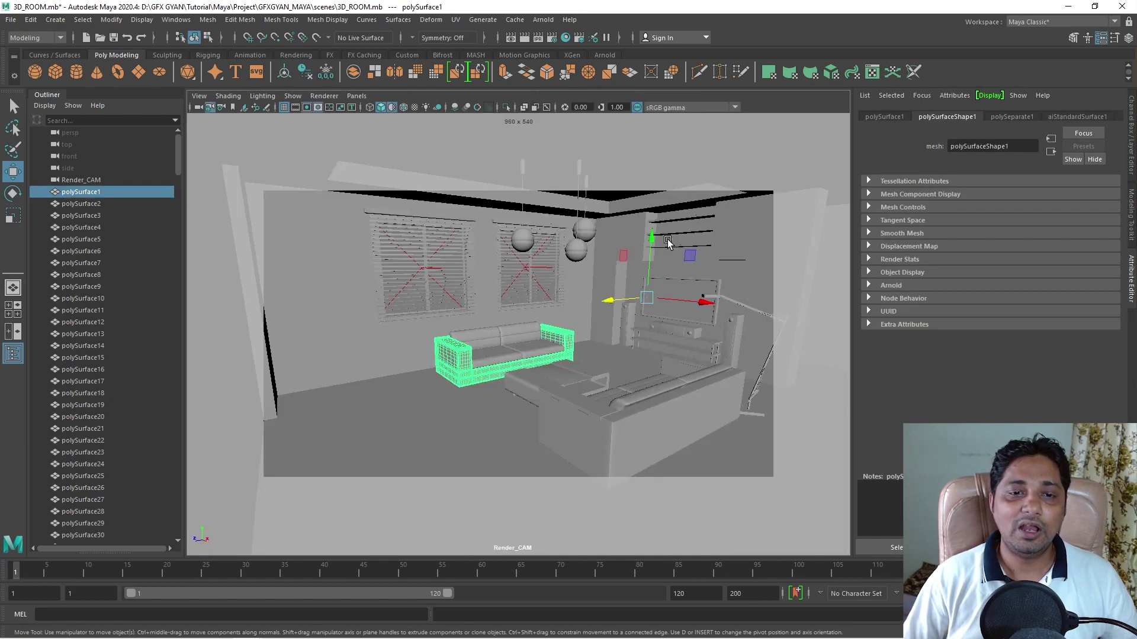
click(542, 20)
click(561, 54)
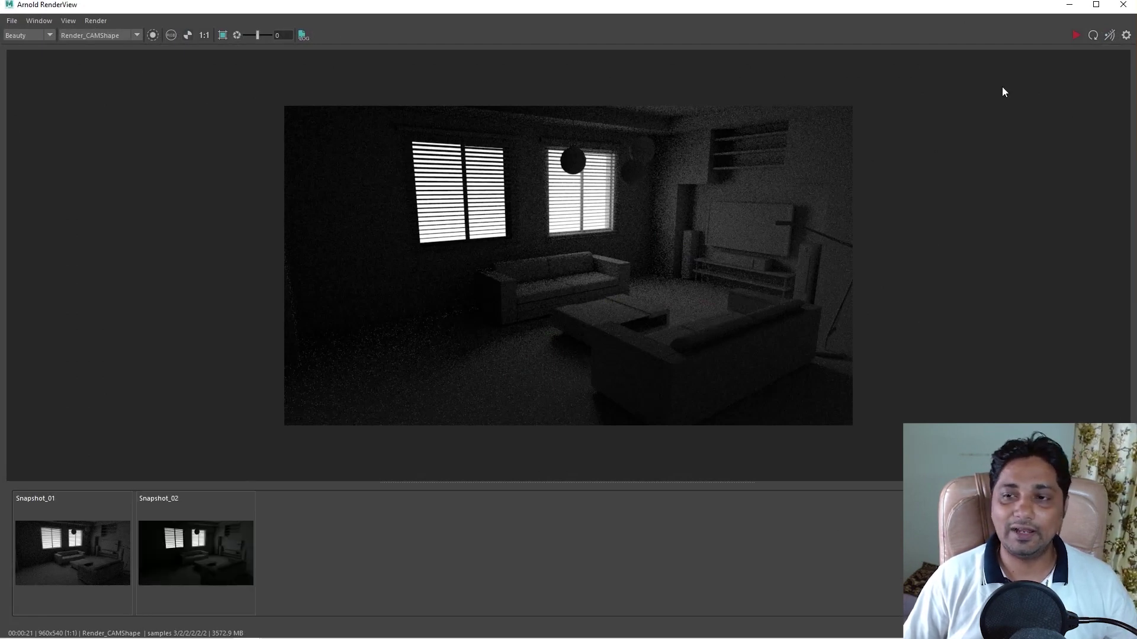
click(1075, 36)
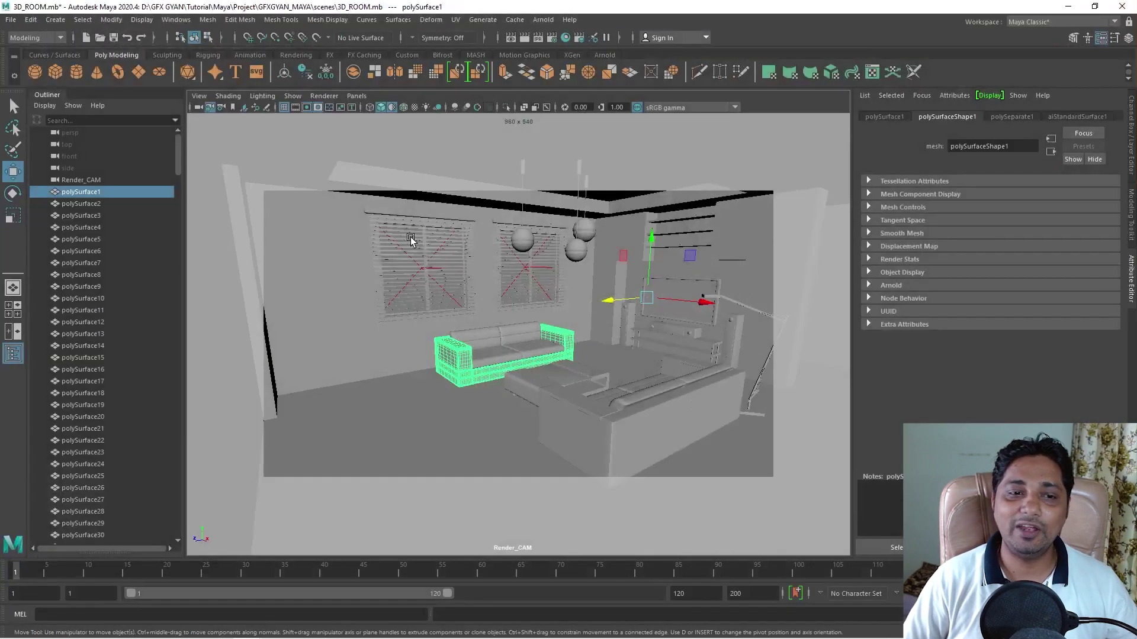
Close the render view, select the skydome light and set its Camera visibility to 0
click(1123, 5)
key(space)
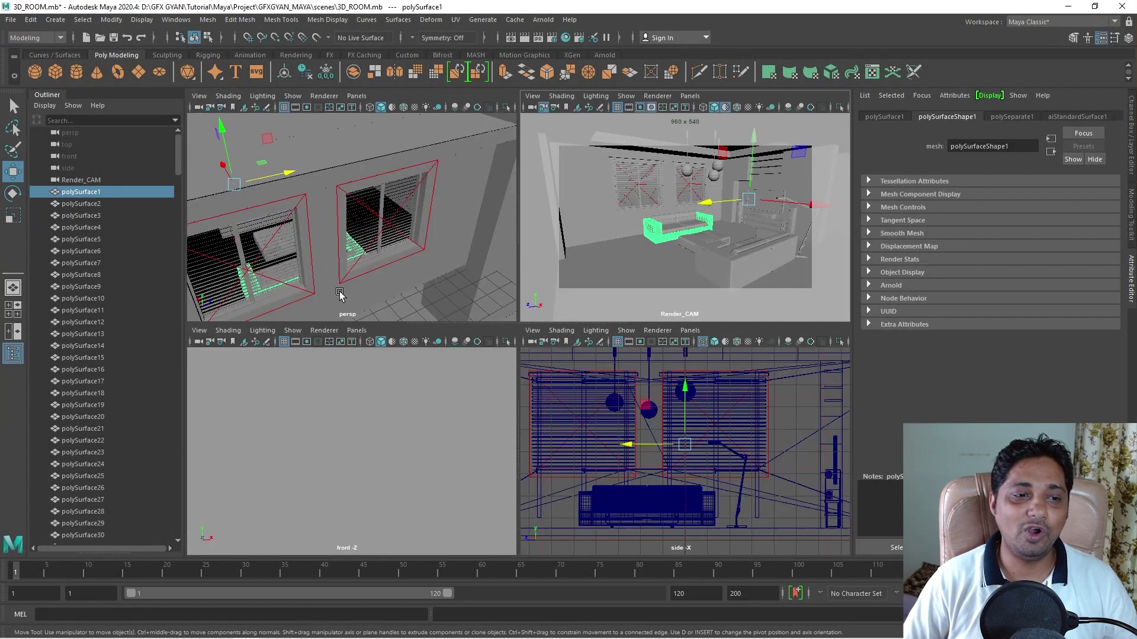
scroll(435, 283, down, 5)
click(434, 282)
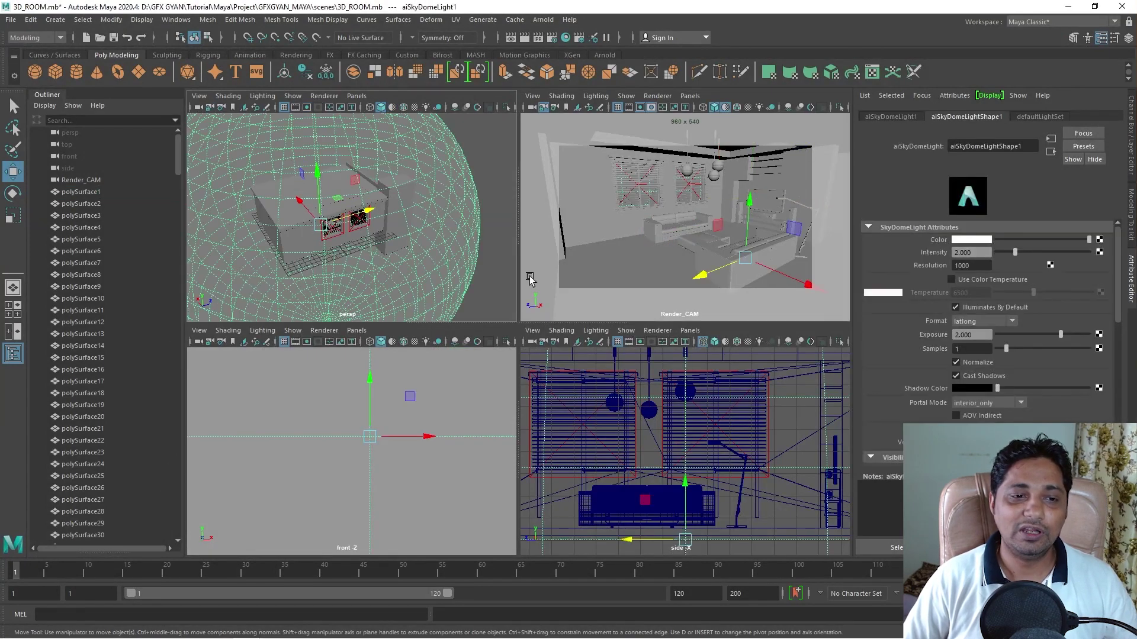
scroll(1069, 361, down, 2)
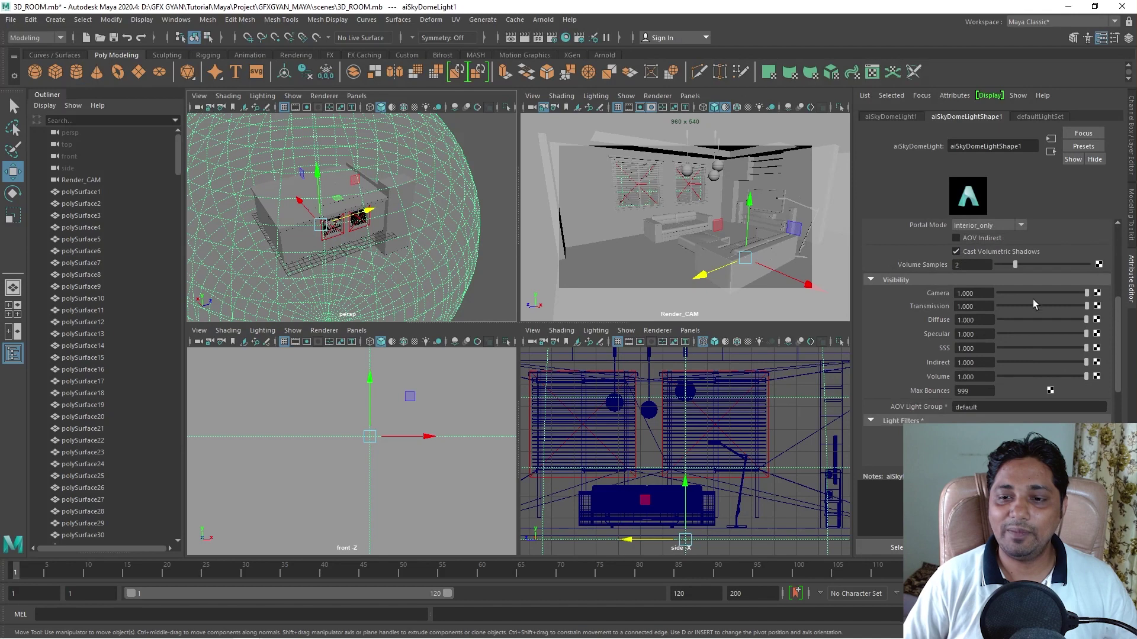
drag(1042, 292, 975, 292)
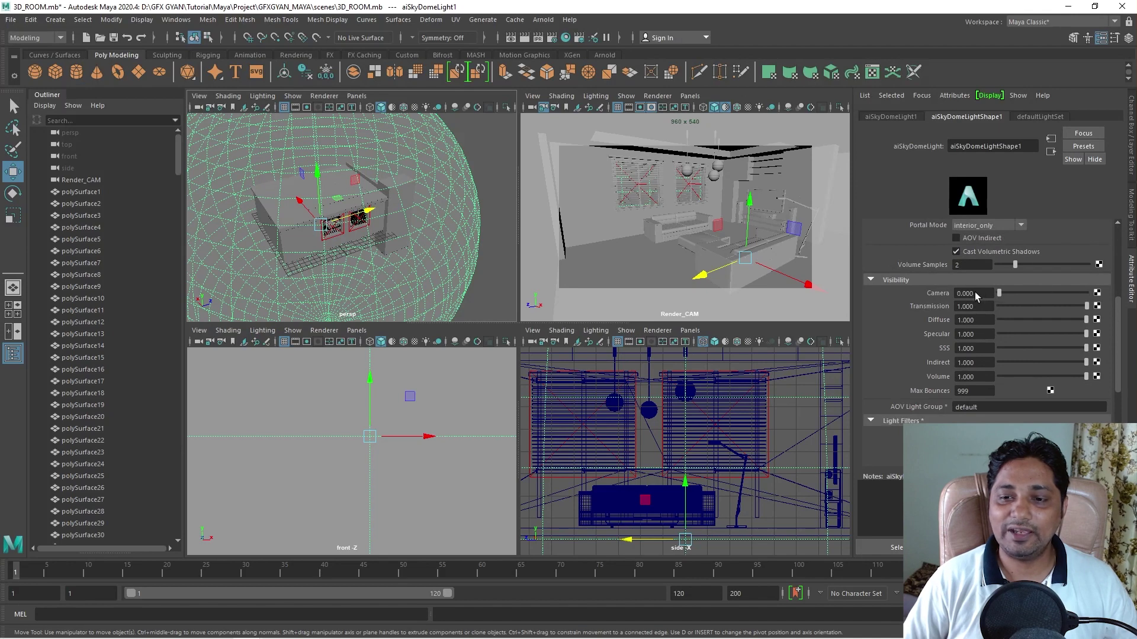
Reopen the Arnold RenderView and examine the noise around the windows and sofas in the enlarged render
click(543, 20)
click(571, 51)
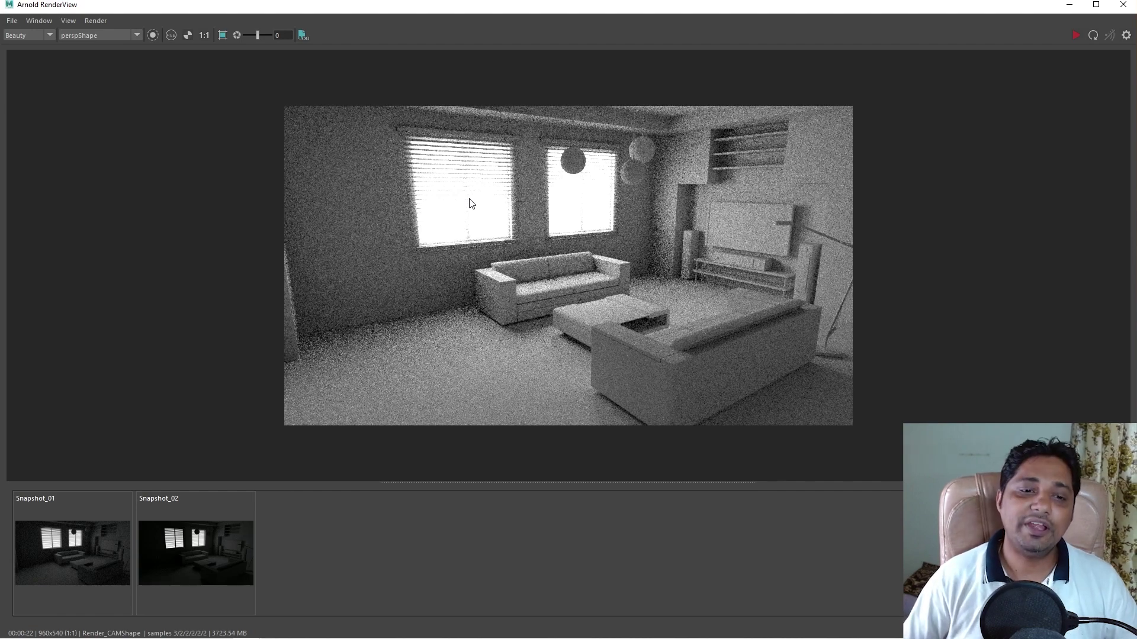
scroll(541, 370, up, 4)
scroll(592, 314, down, 2)
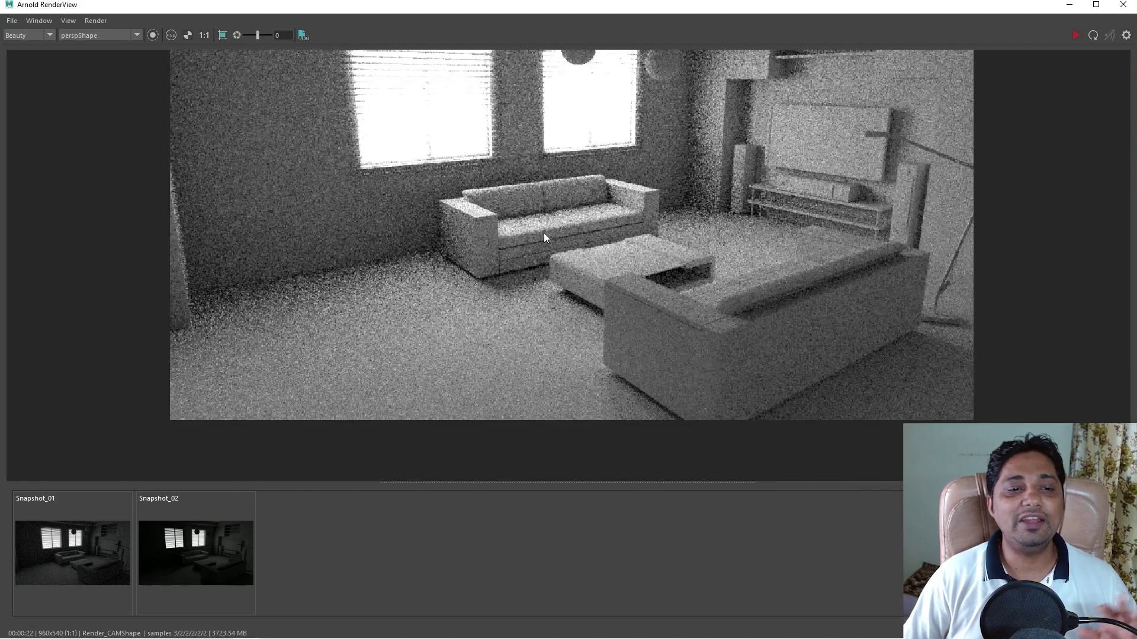
middle_drag(544, 233, 541, 298)
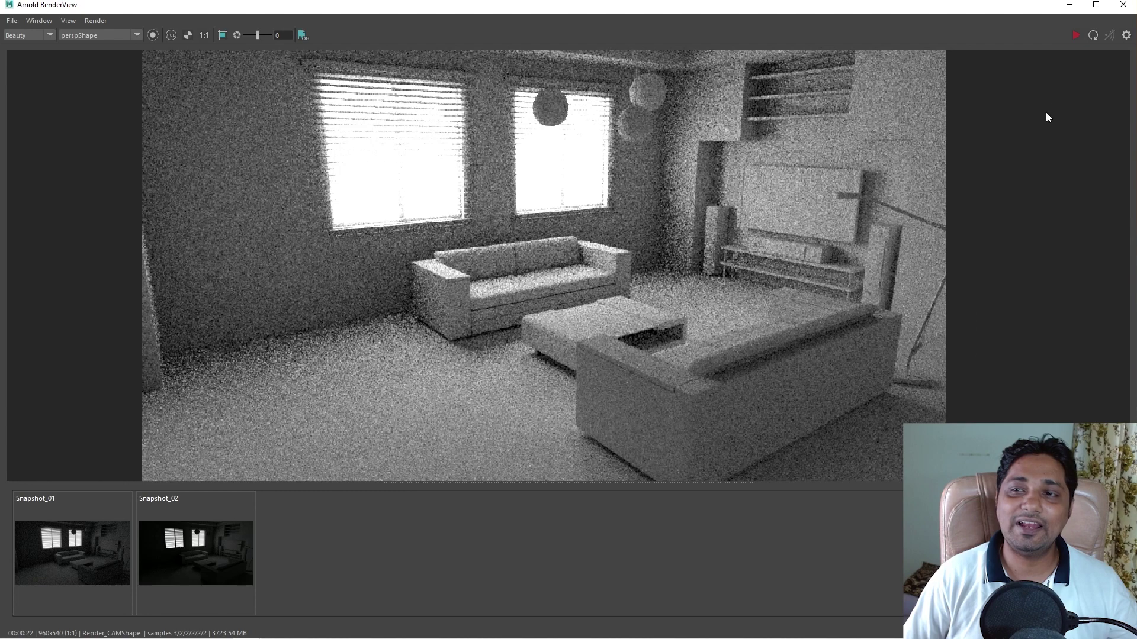
Review the Arnold Renderer sampling settings and the noise in the current interior render
click(1071, 7)
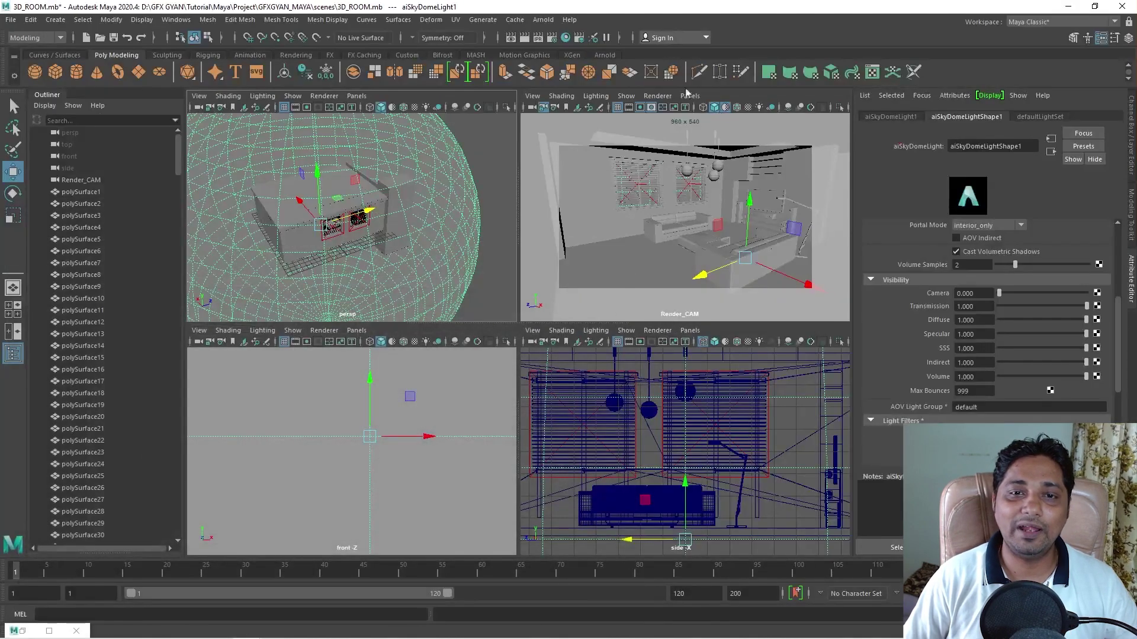
click(551, 37)
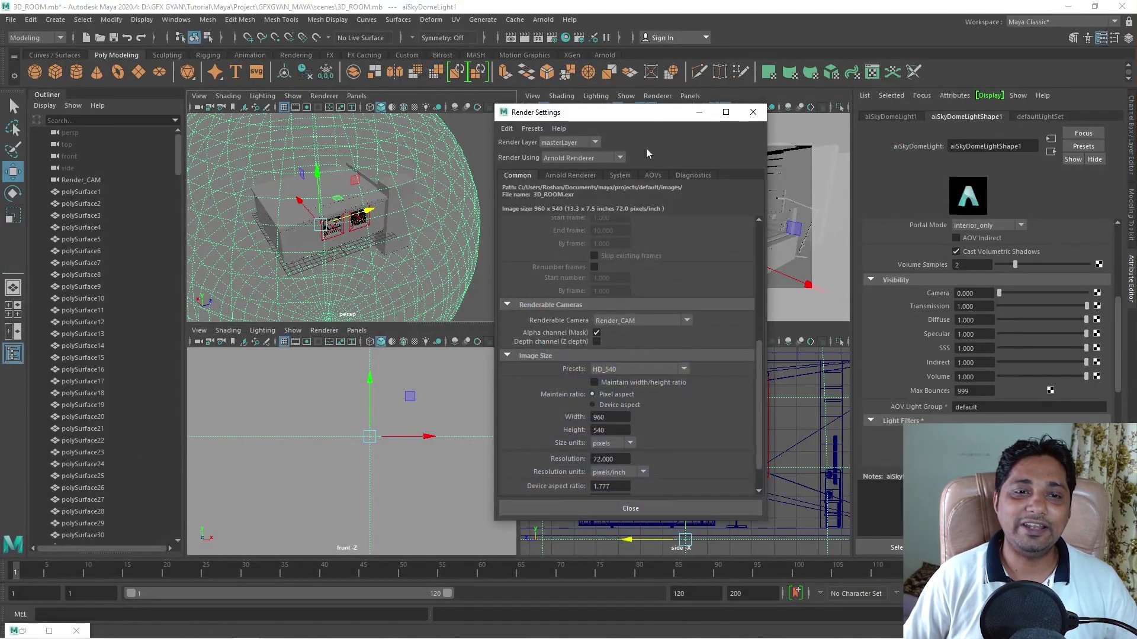
click(570, 175)
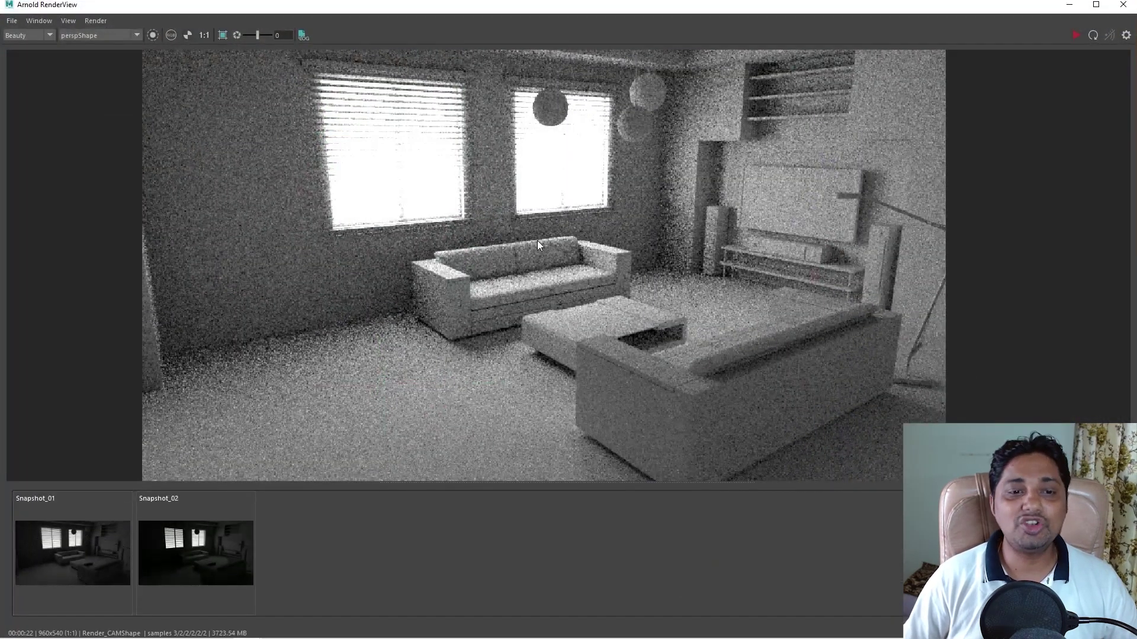
scroll(584, 294, down, 2)
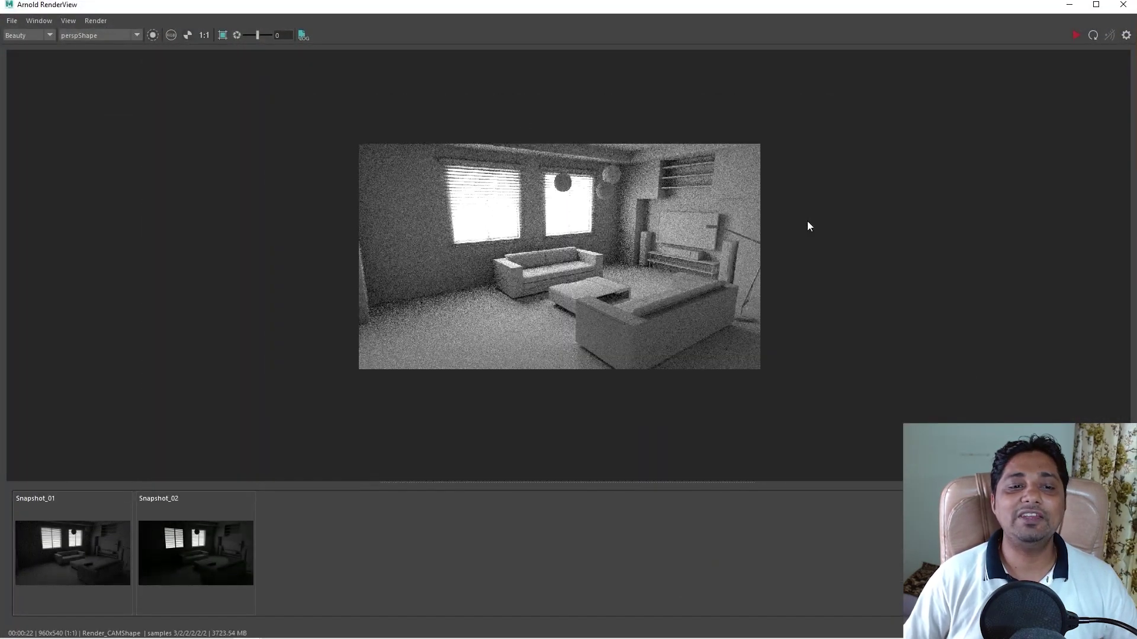
scroll(417, 280, up, 1)
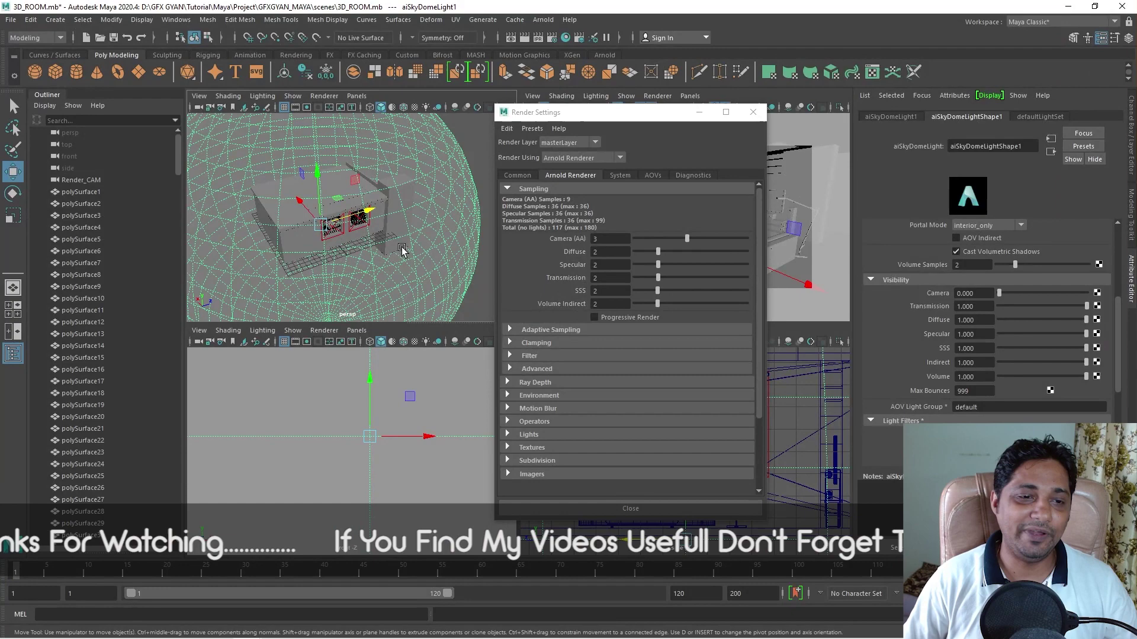
Inspect the windows and light portals from outside the room in the enlarged perspective view
alt+drag(402, 249, 422, 222)
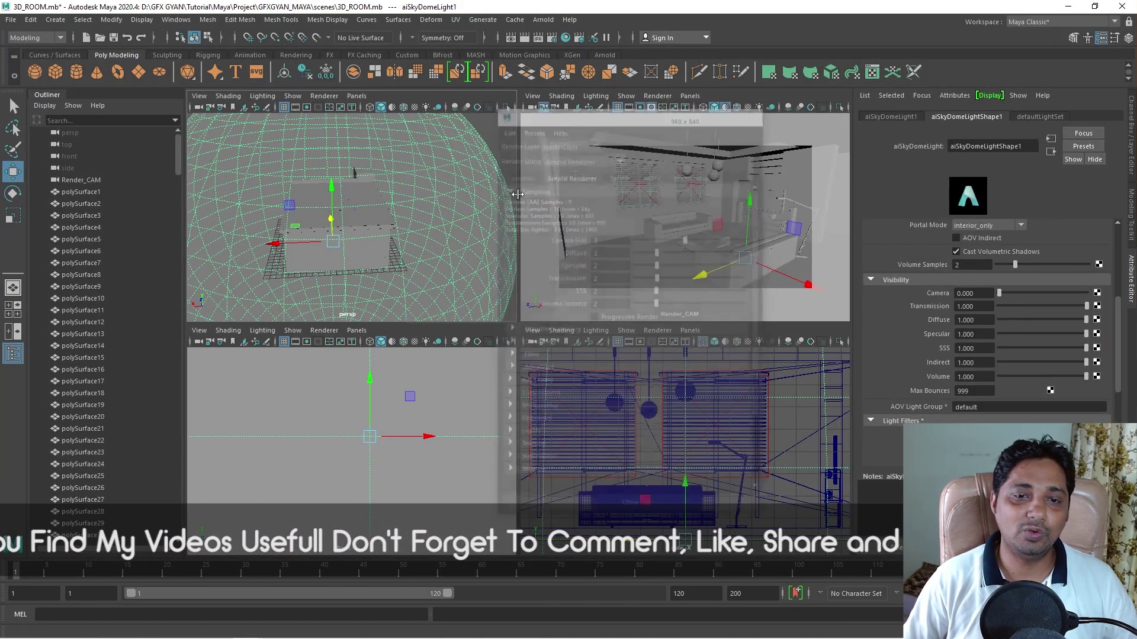
scroll(420, 240, up, 5)
alt+drag(433, 251, 533, 348)
key(space)
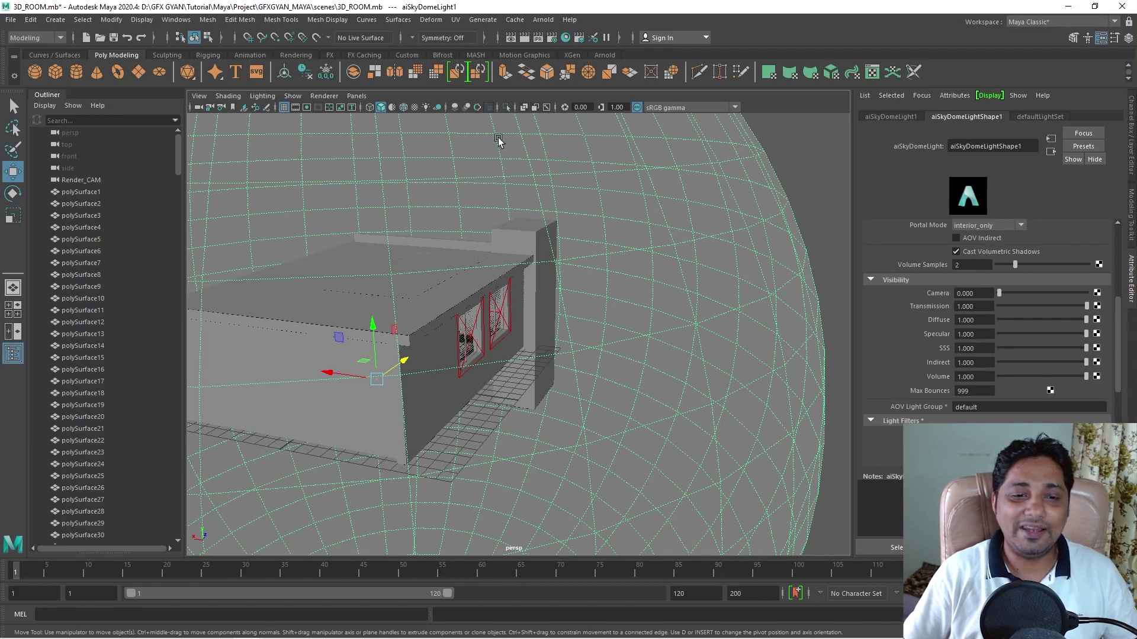
key(space)
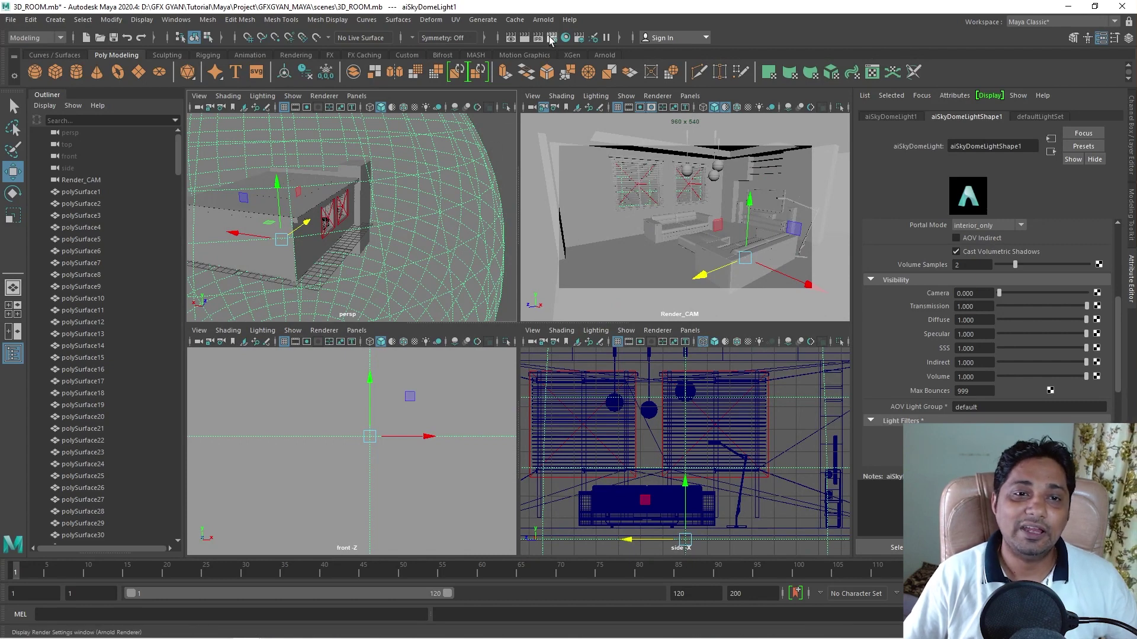
Set the Arnold ray depth to 4 for Diffuse and 1 for Transmission, then close the render settings
click(551, 38)
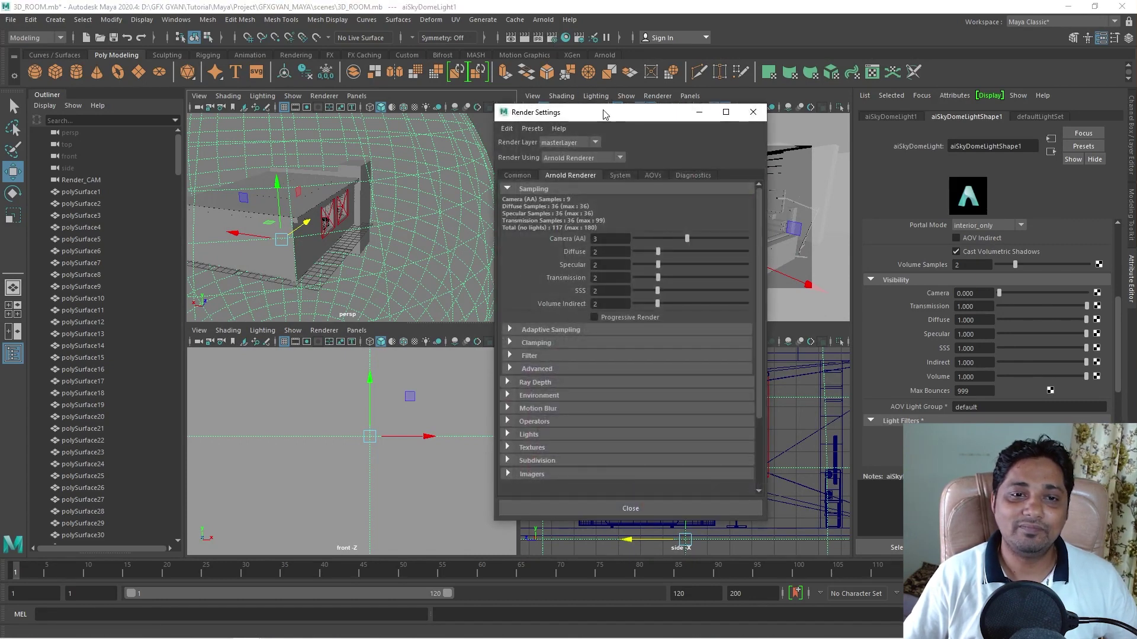
click(500, 178)
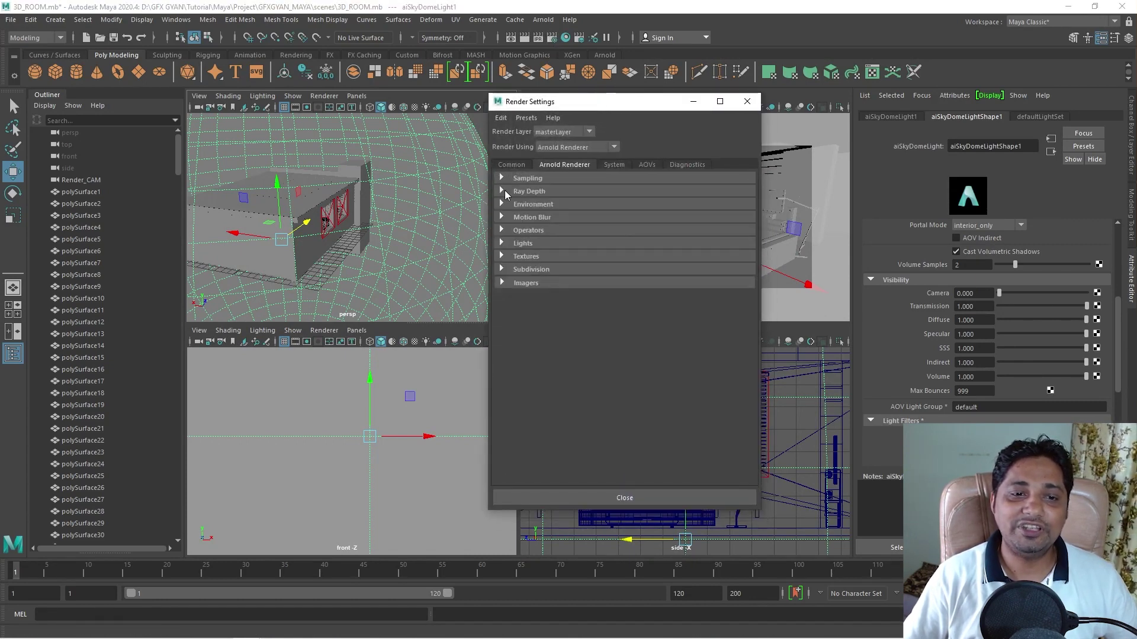
click(502, 190)
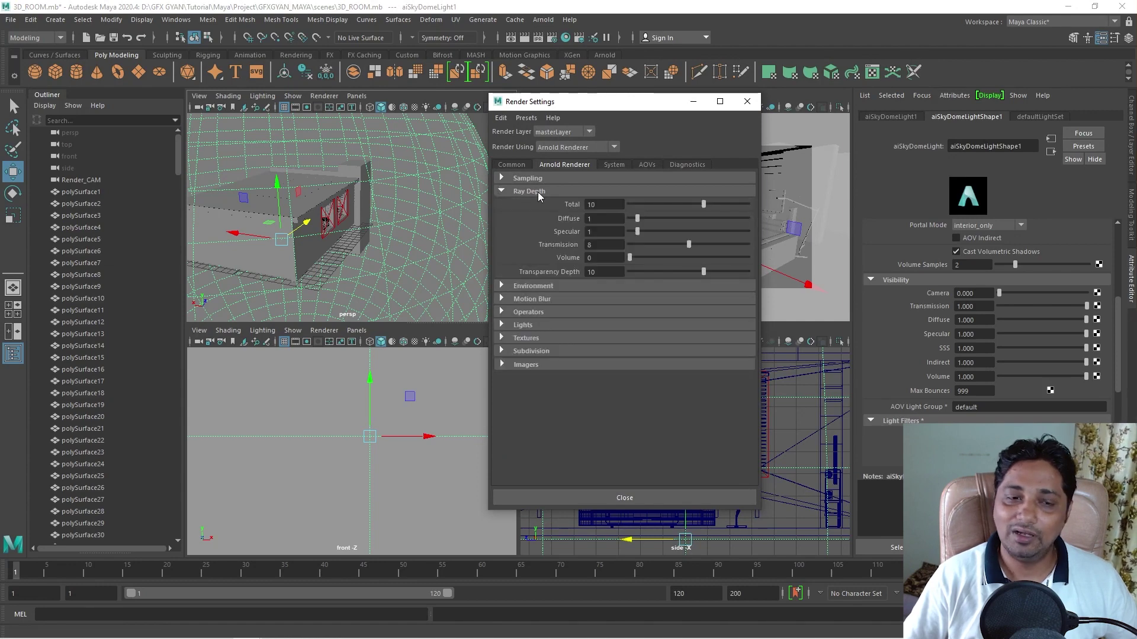
click(592, 219)
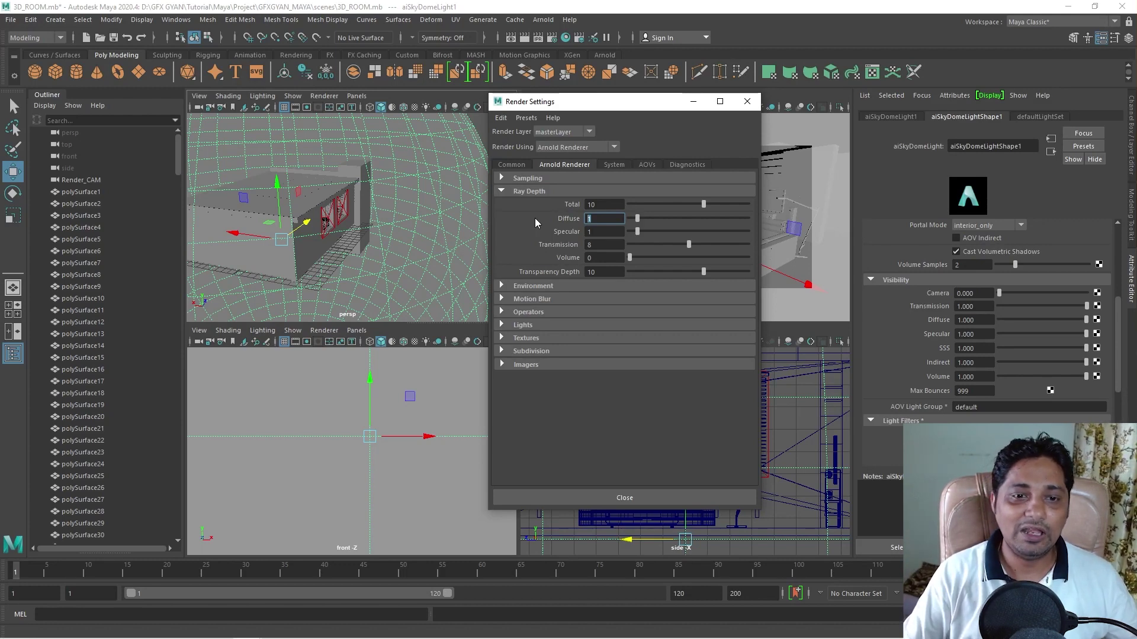
key(Return)
click(604, 245)
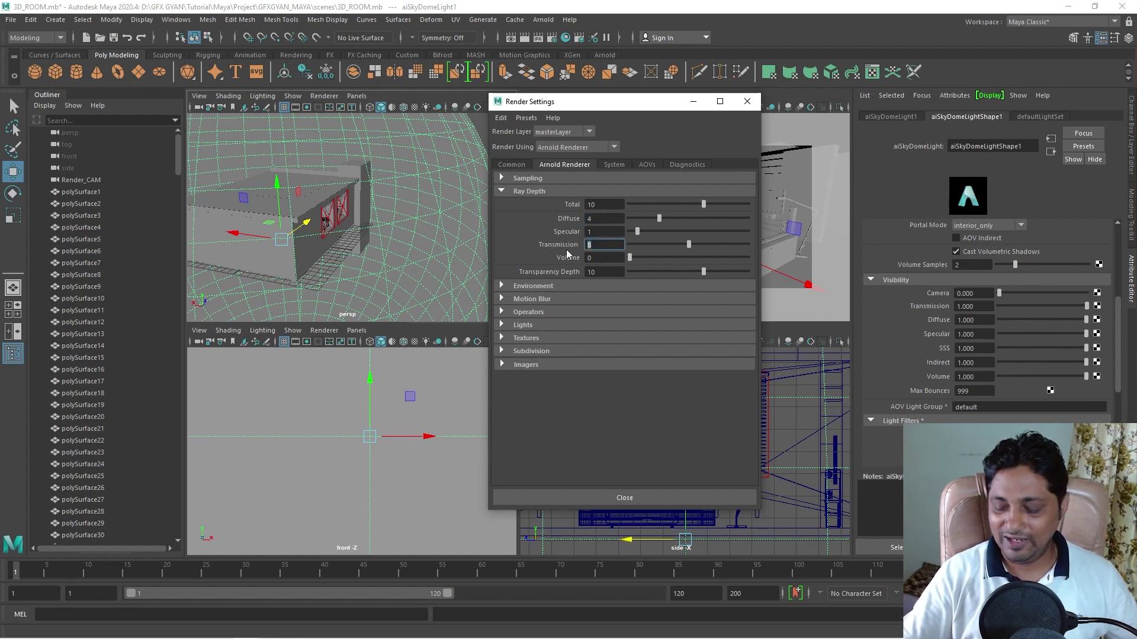
text(1)
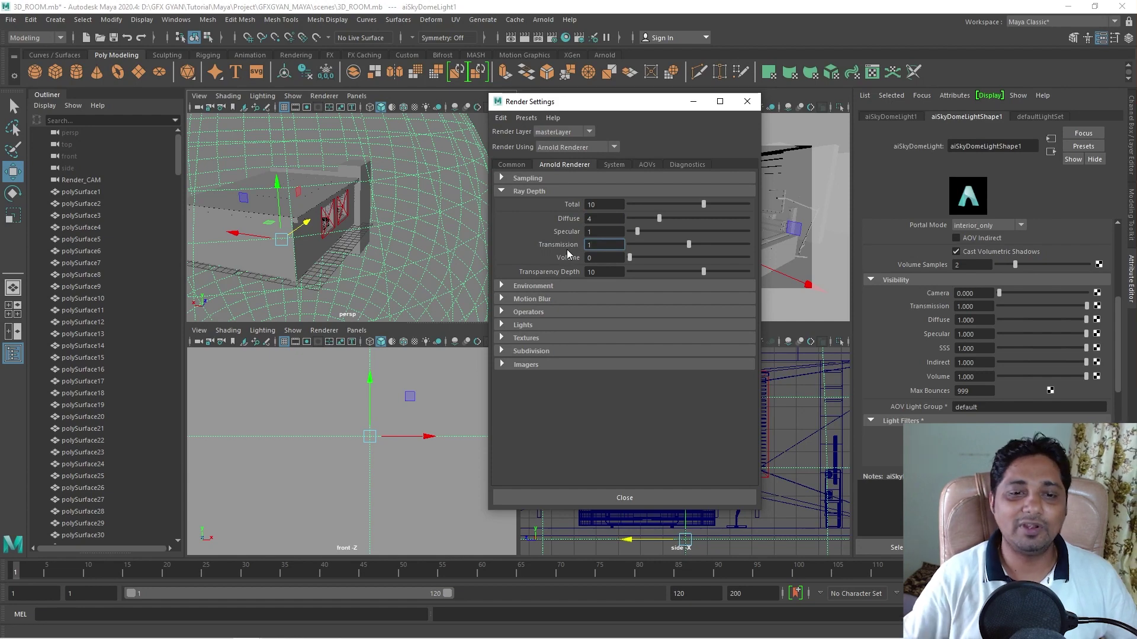
click(616, 230)
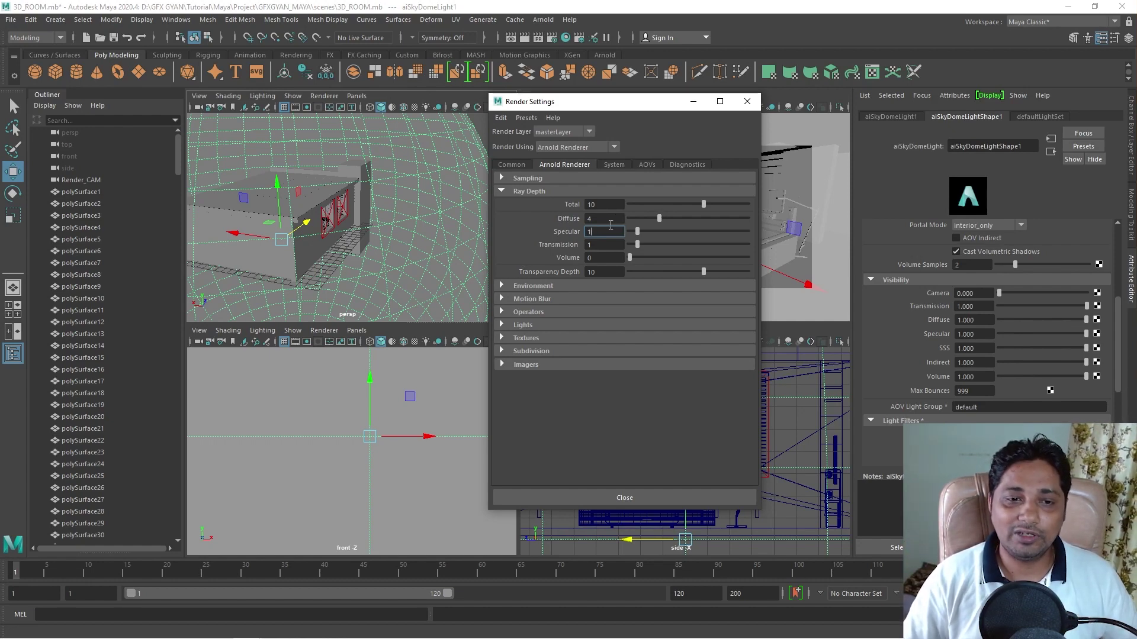
click(747, 101)
In the Arnold RenderView, store the previous render as a snapshot, re-render the room through Render_CAM and snapshot the new result
click(545, 21)
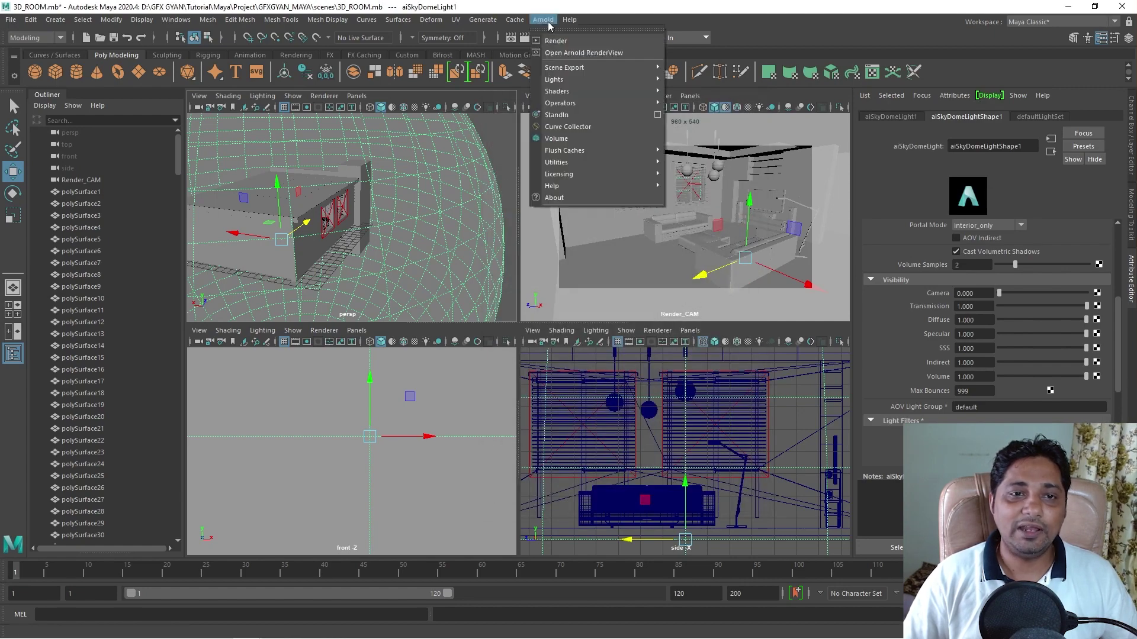
click(561, 52)
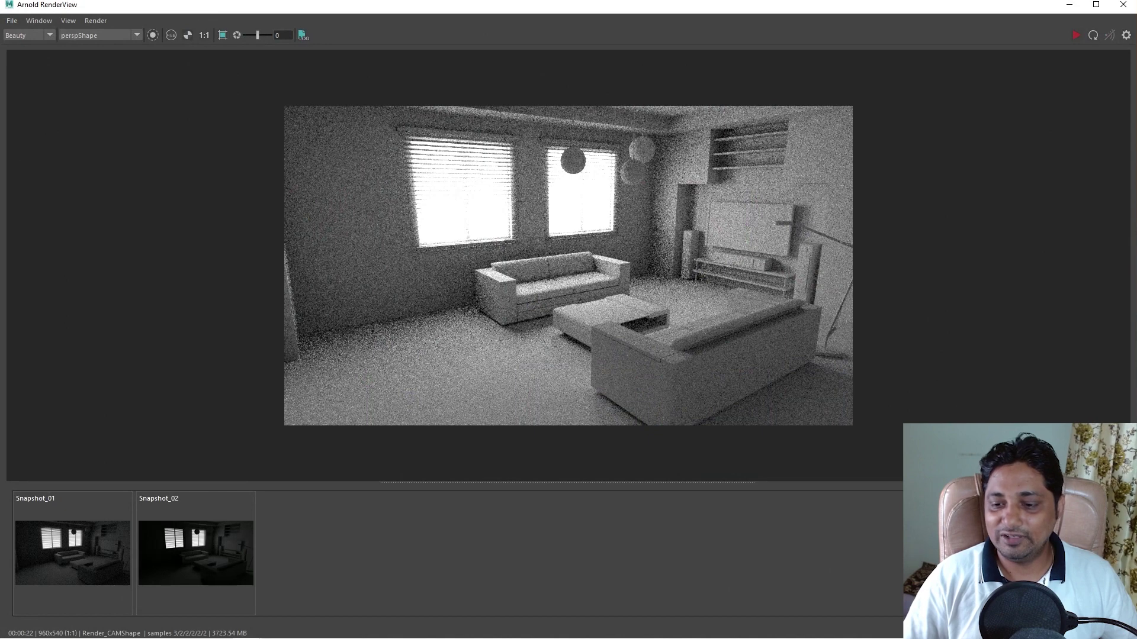
key(ctrl+s)
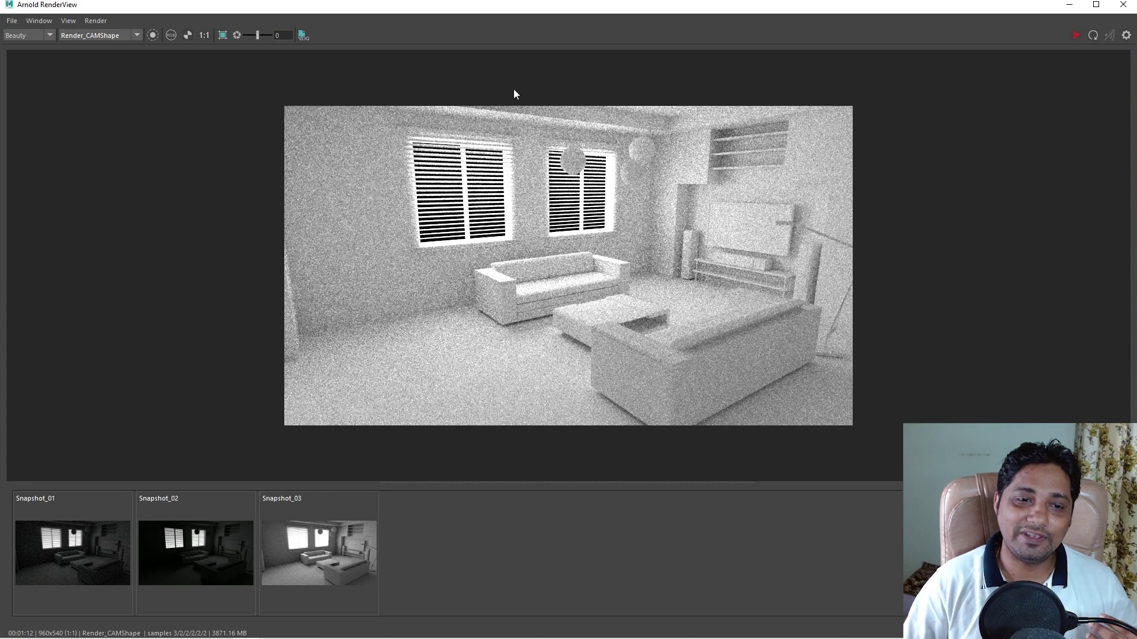
key(ctrl+shift+s)
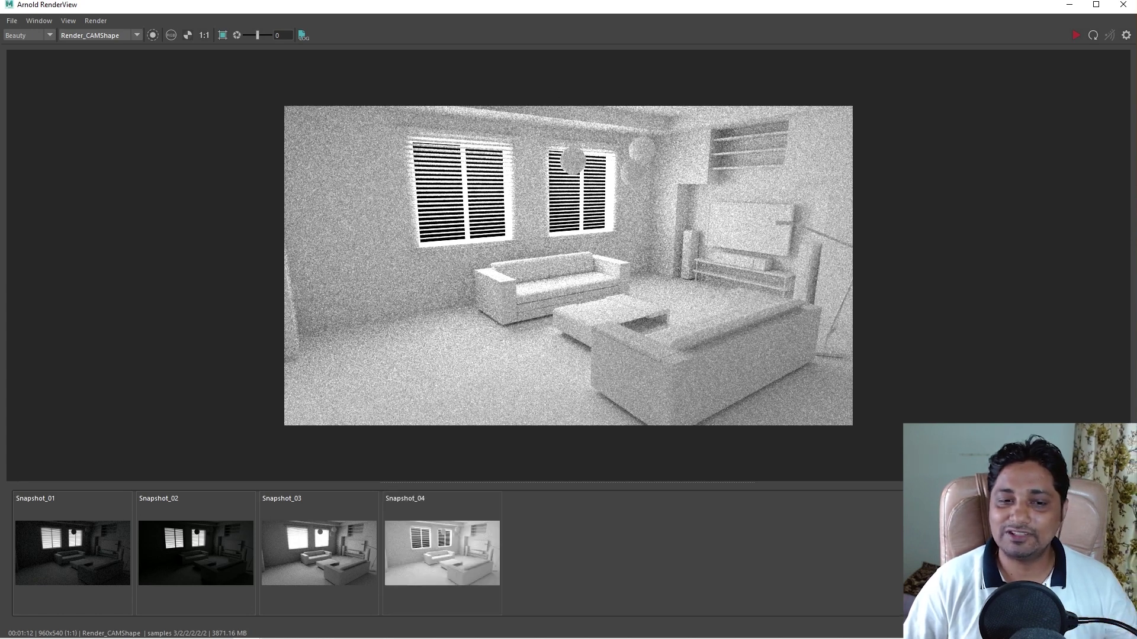
Compare the brightness and window look of Snapshot_03 and Snapshot_04 by switching between them repeatedly
click(296, 559)
click(439, 555)
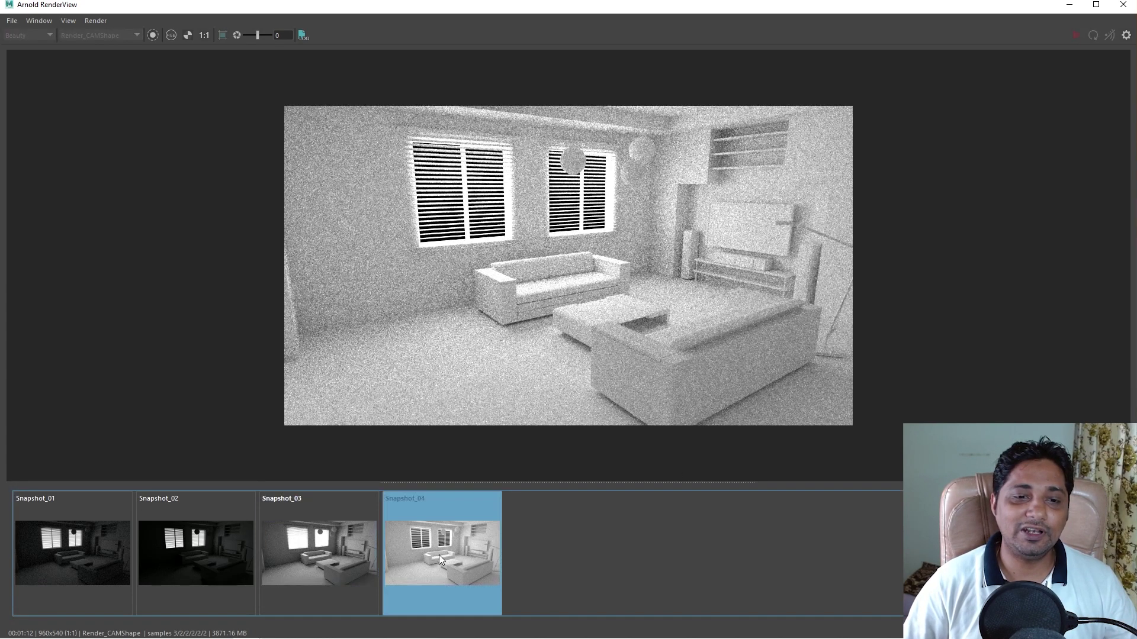
click(343, 558)
click(442, 556)
click(334, 556)
click(435, 556)
click(350, 553)
click(390, 553)
click(360, 551)
click(435, 548)
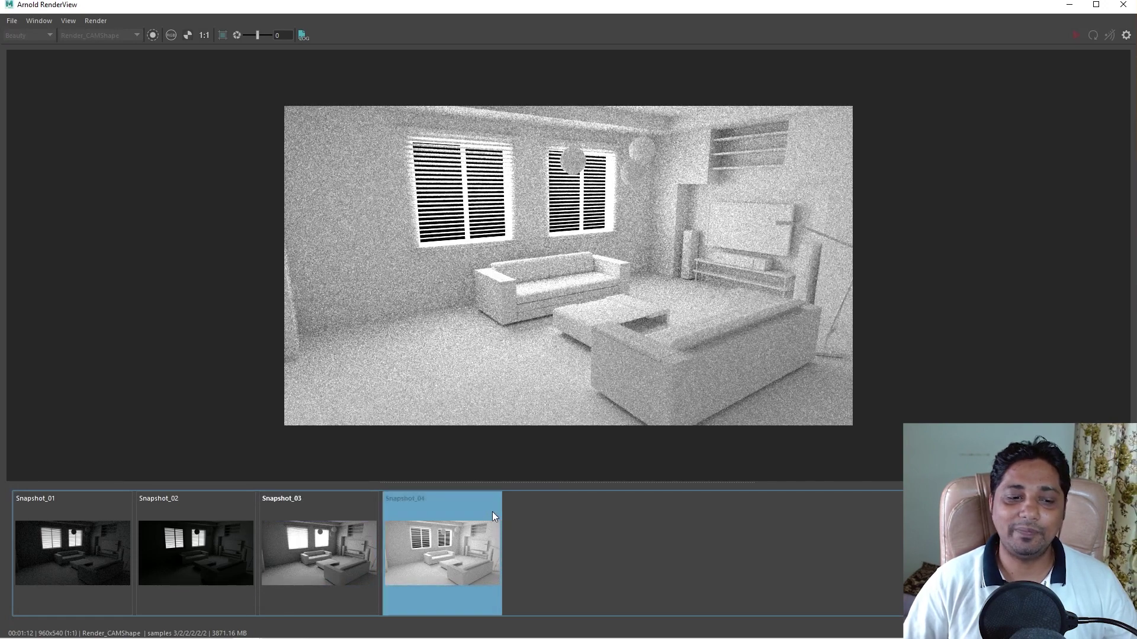
click(343, 547)
click(429, 548)
click(335, 548)
click(441, 547)
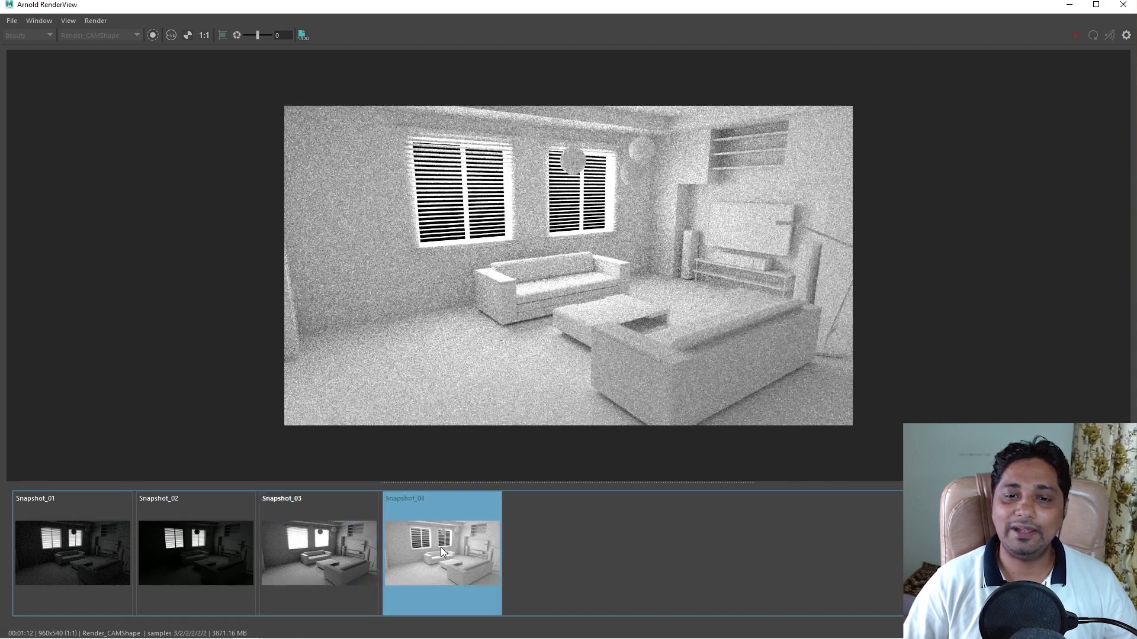
click(350, 549)
click(428, 541)
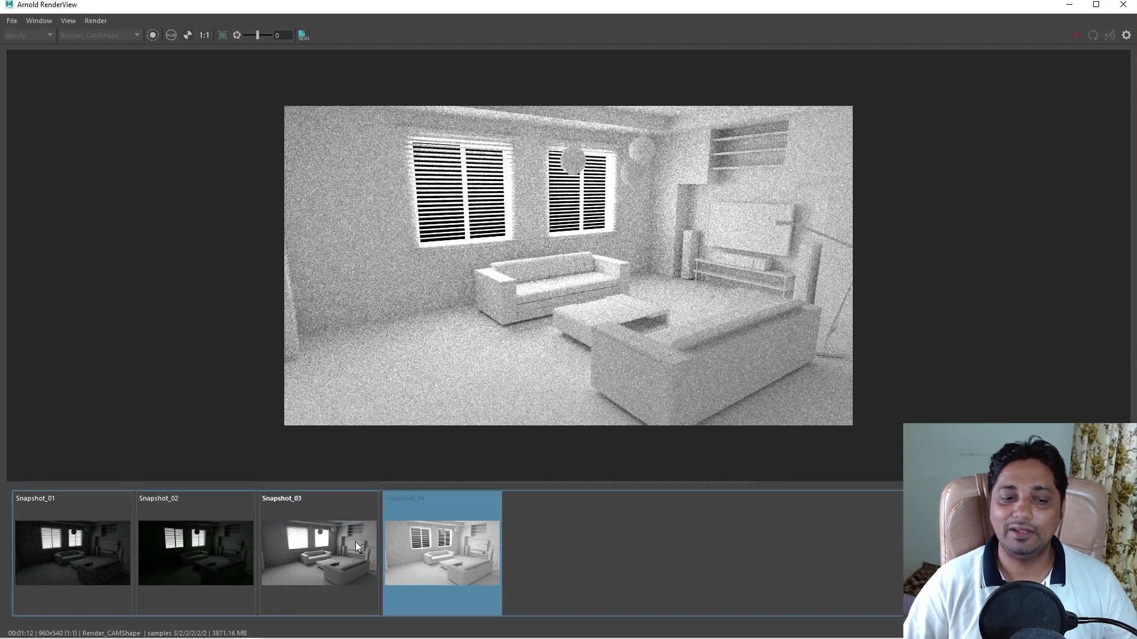
click(358, 540)
click(428, 542)
click(338, 545)
click(429, 546)
click(329, 548)
click(397, 549)
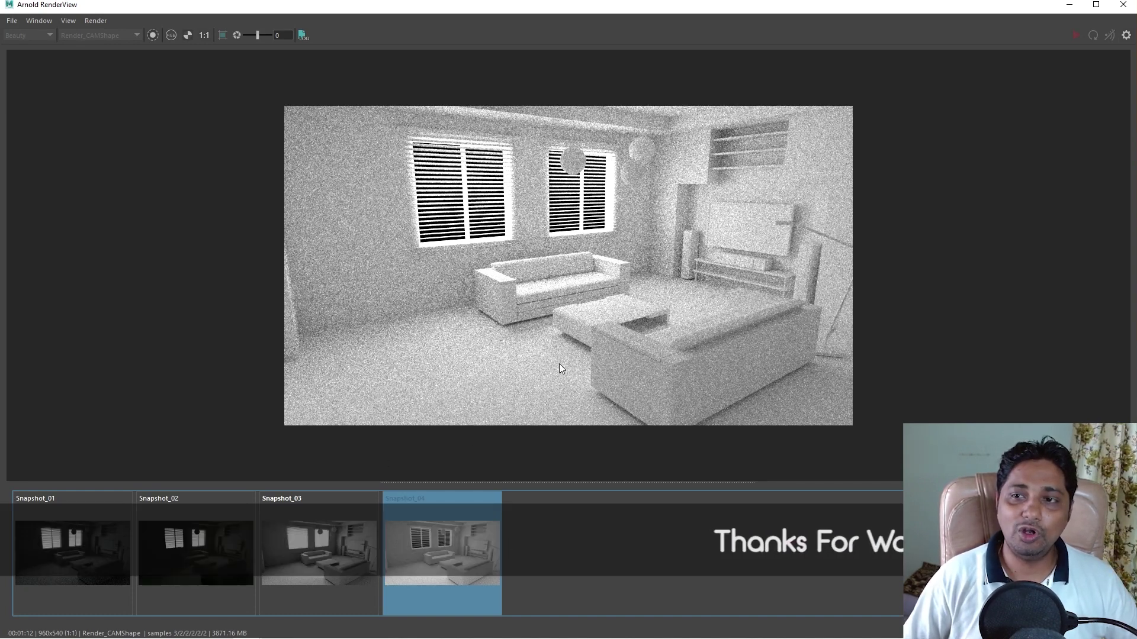
click(445, 550)
Show the render view's post settings and define a crop region over the near end of the window-side sofa and the floor
scroll(497, 359, up, 1)
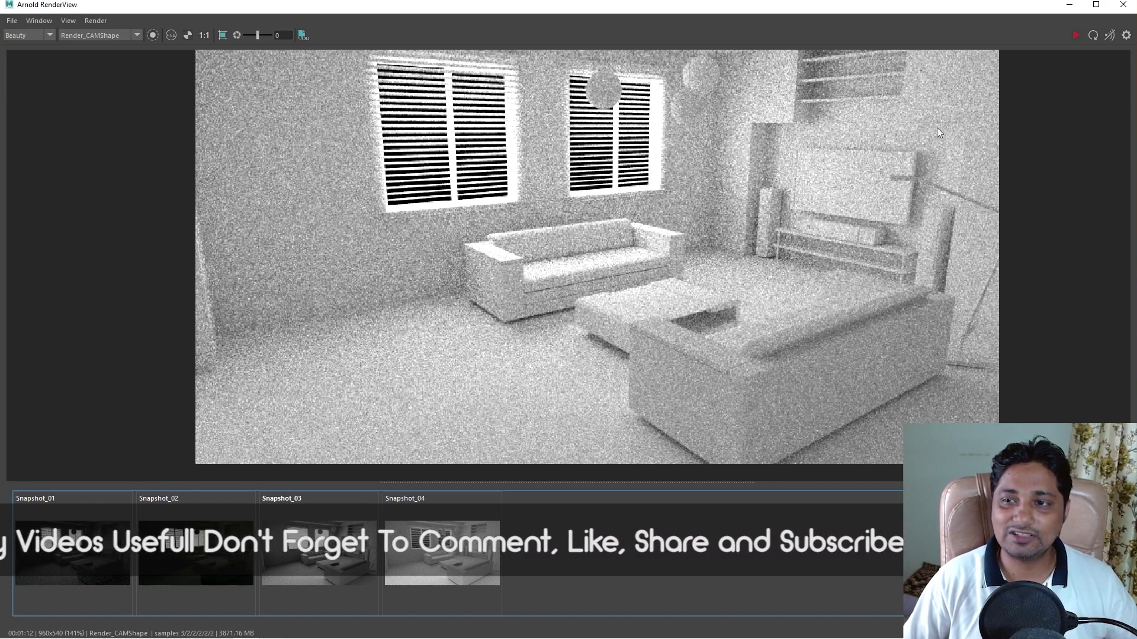
click(1126, 35)
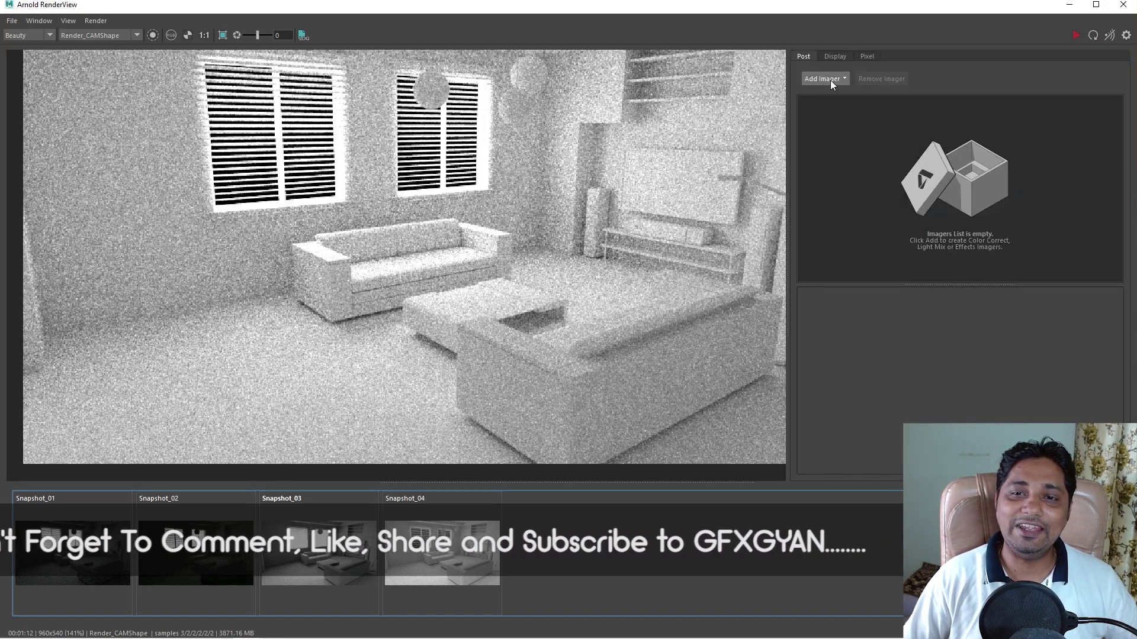
click(223, 35)
drag(289, 241, 389, 377)
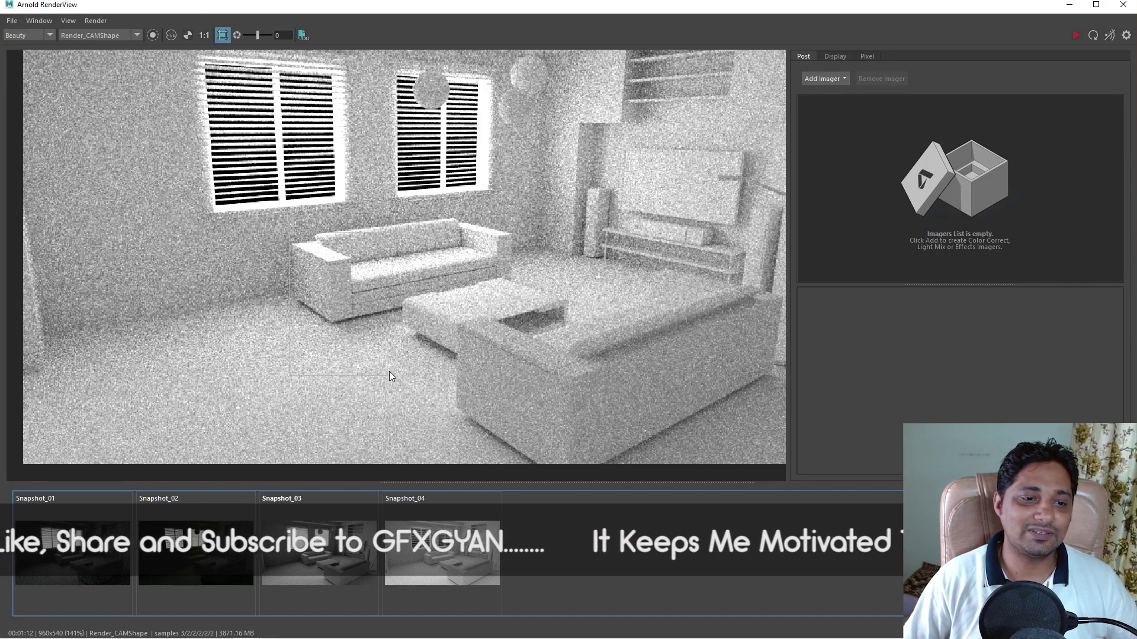
Add a Denoiser Optix imager and compare the denoised crop region with the noisy area around it
click(824, 79)
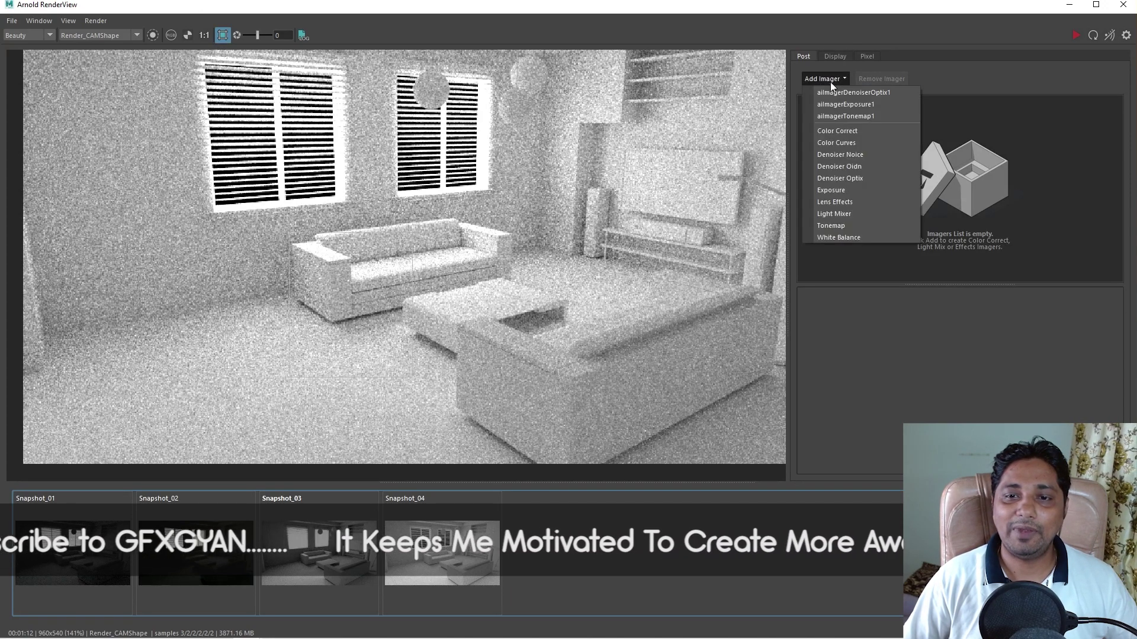
click(846, 178)
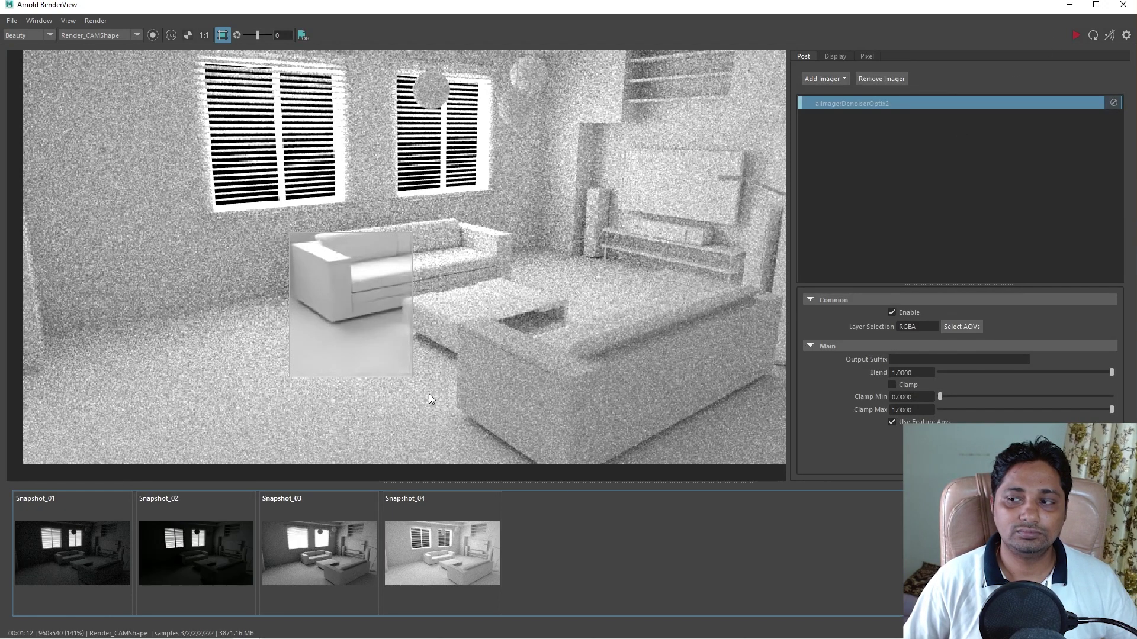
scroll(335, 314, up, 2)
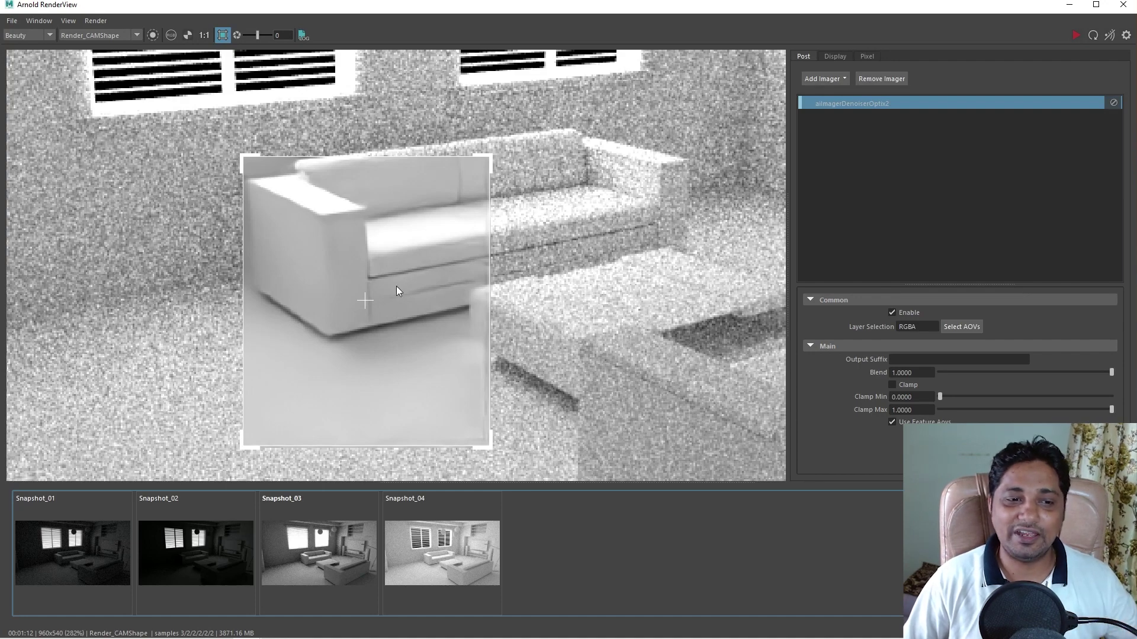
scroll(414, 303, down, 1)
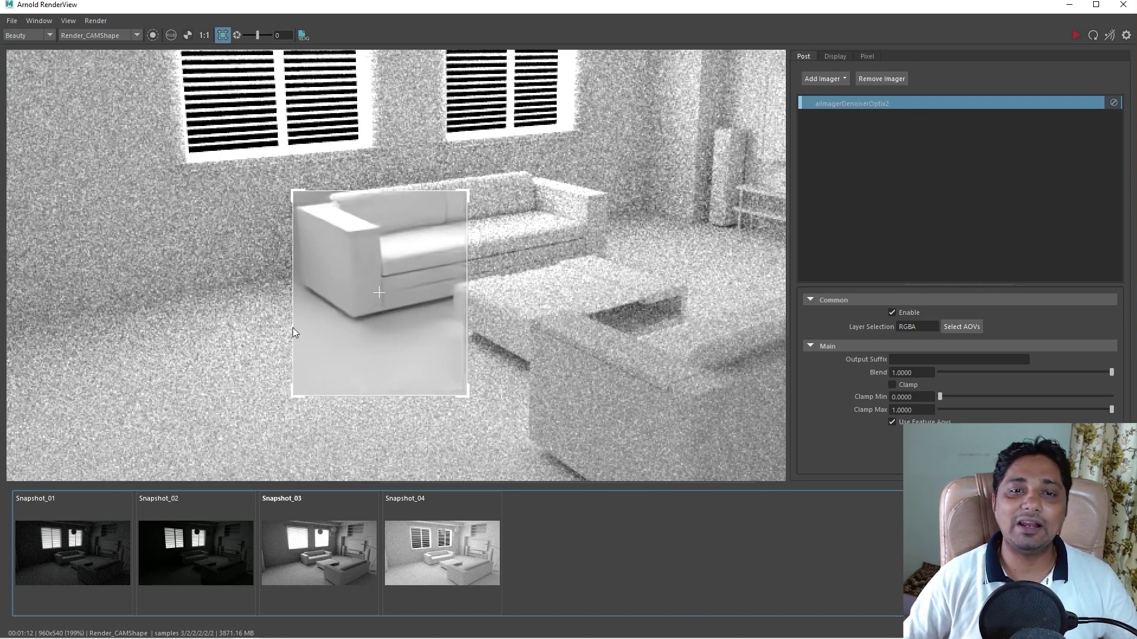
scroll(392, 331, down, 2)
scroll(352, 258, up, 1)
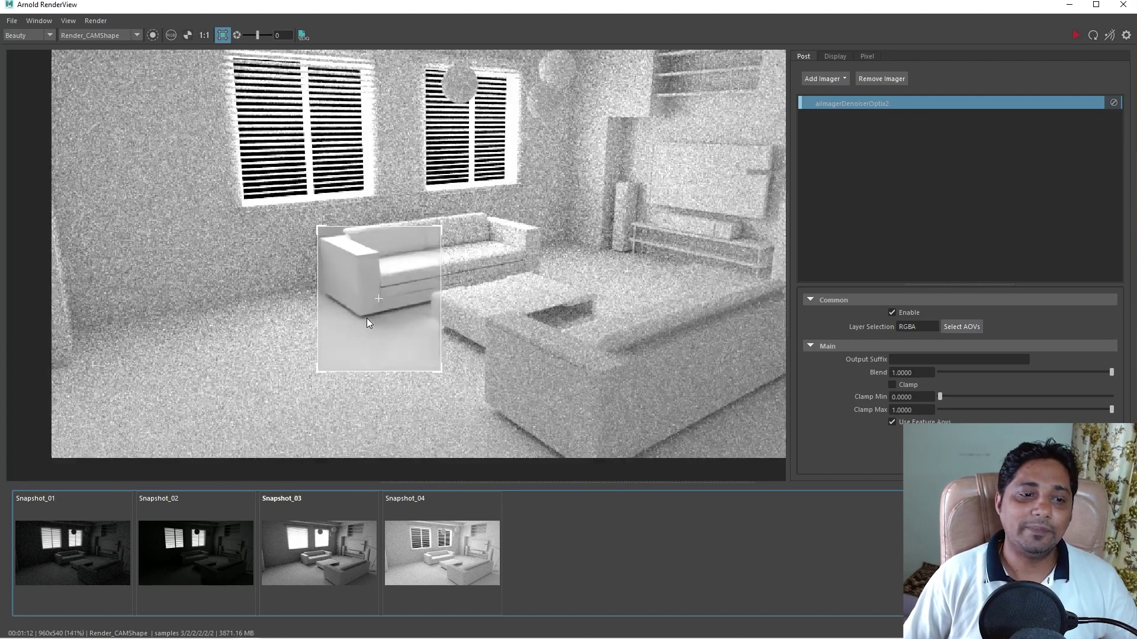